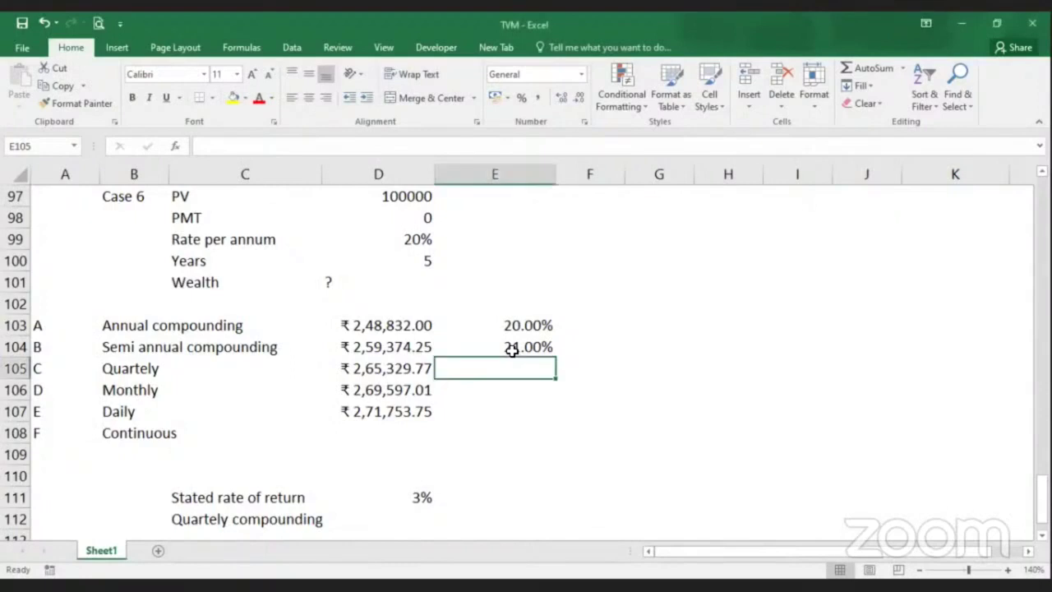
Calculate the effective annual rate for quarterly compounding in E105 with the formula =(1+20%/4)^4-1
type("=(")
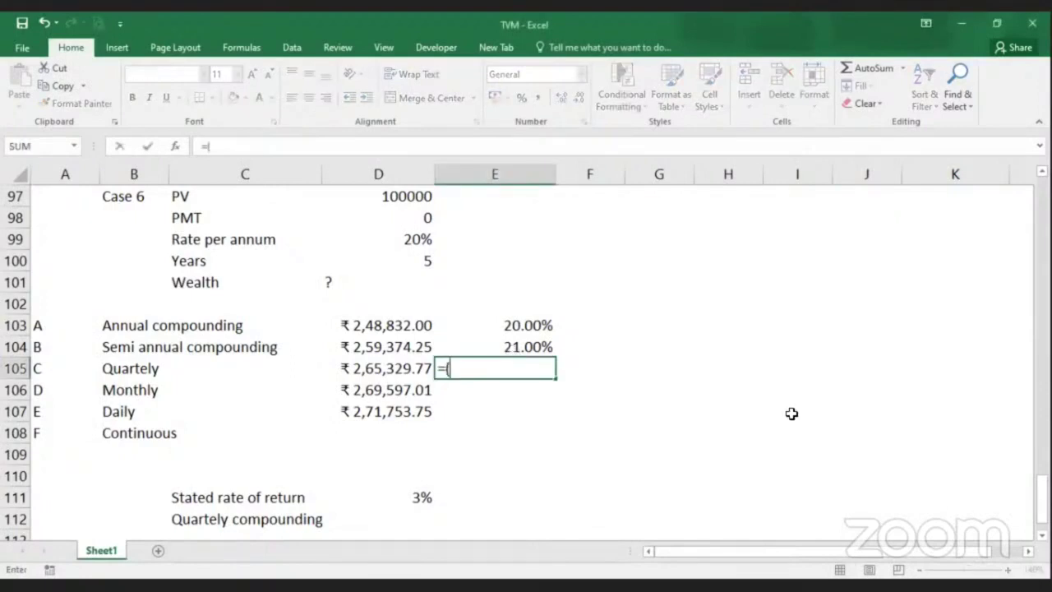
type("1+20")
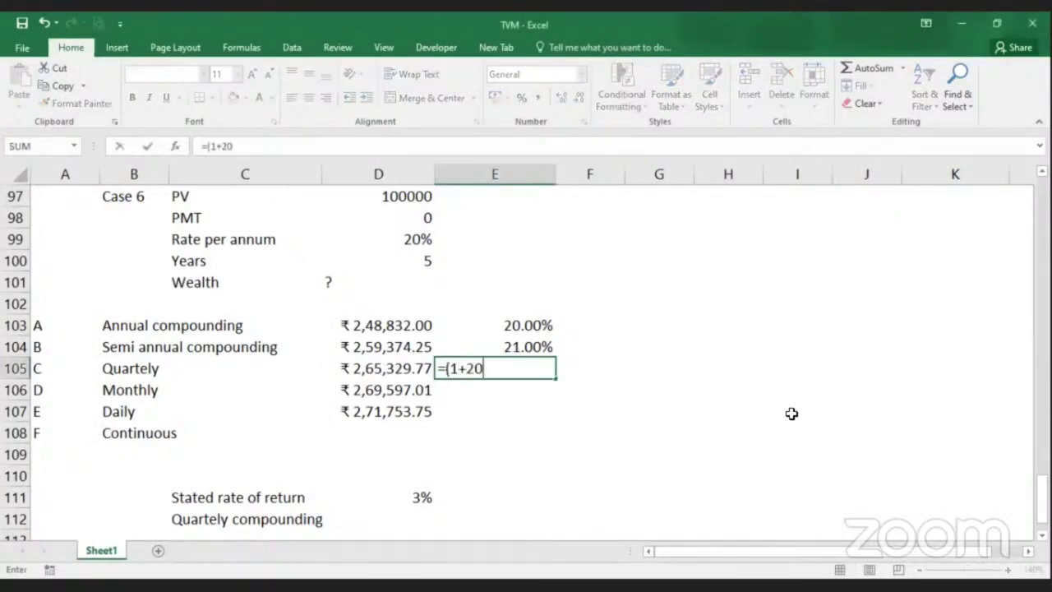
type("%/4)")
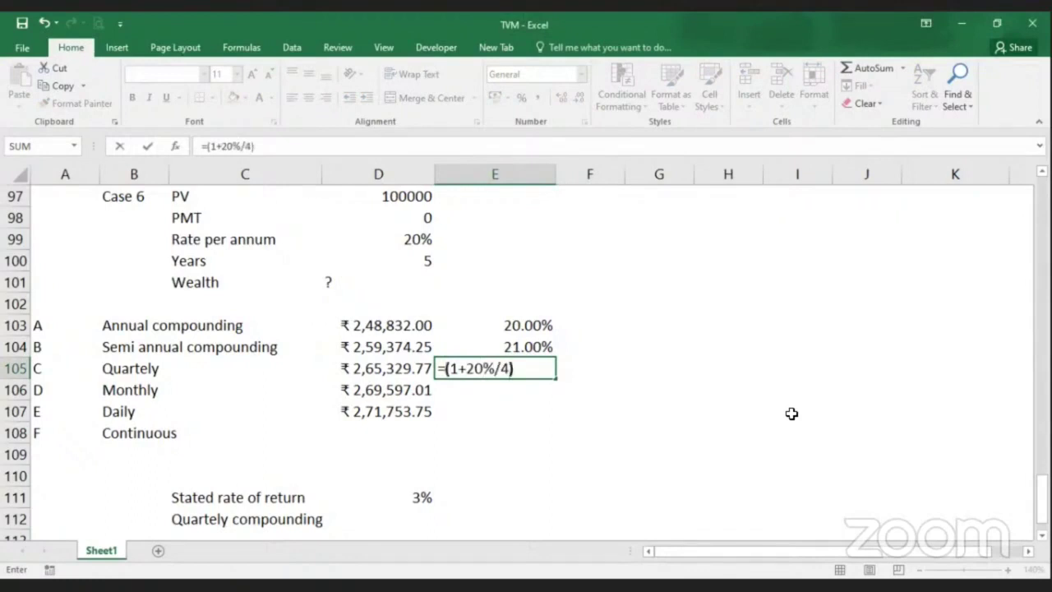
type("^4-1")
key("Return")
key("Up")
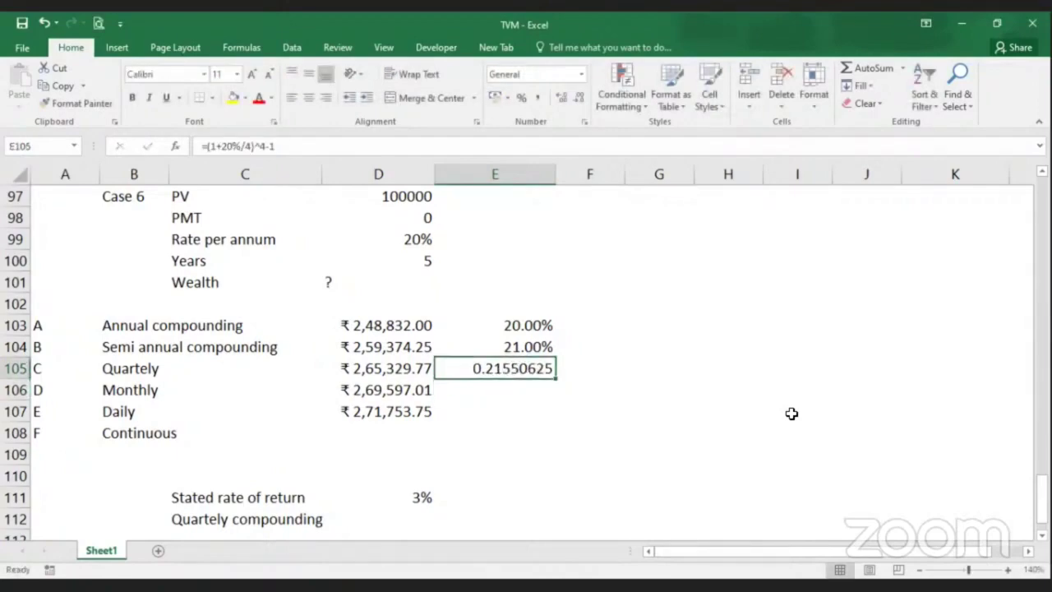
Format the quarterly effective rate in E105 as a percentage with two decimal places
key("ctrl+shift+5")
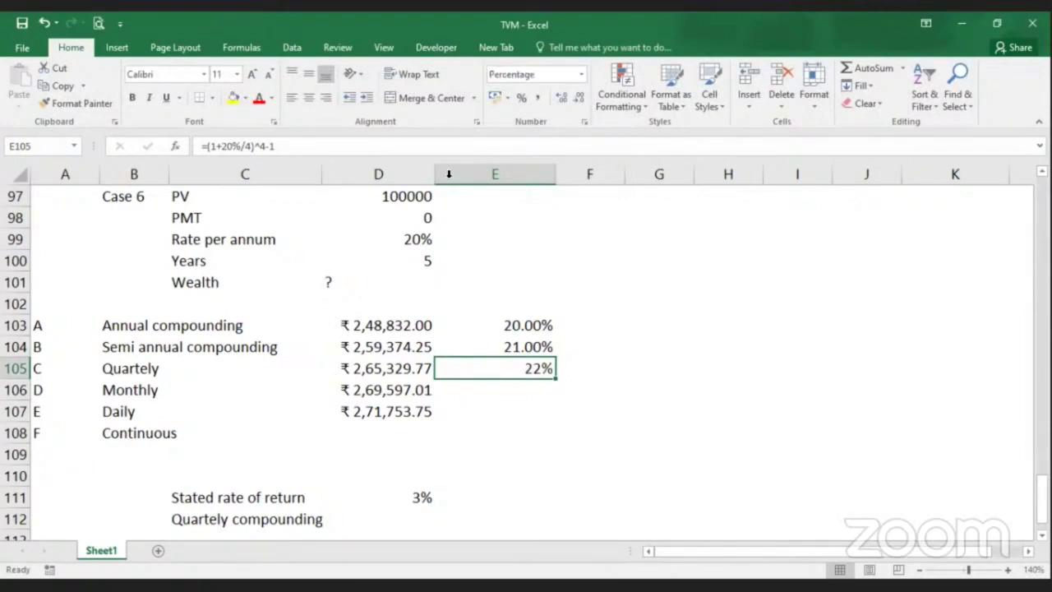
left_click(563, 99)
left_click(562, 99)
Calculate the effective annual rate for monthly compounding in E106 with the formula =(1+20%/12)^12-1
key("Down")
type("=")
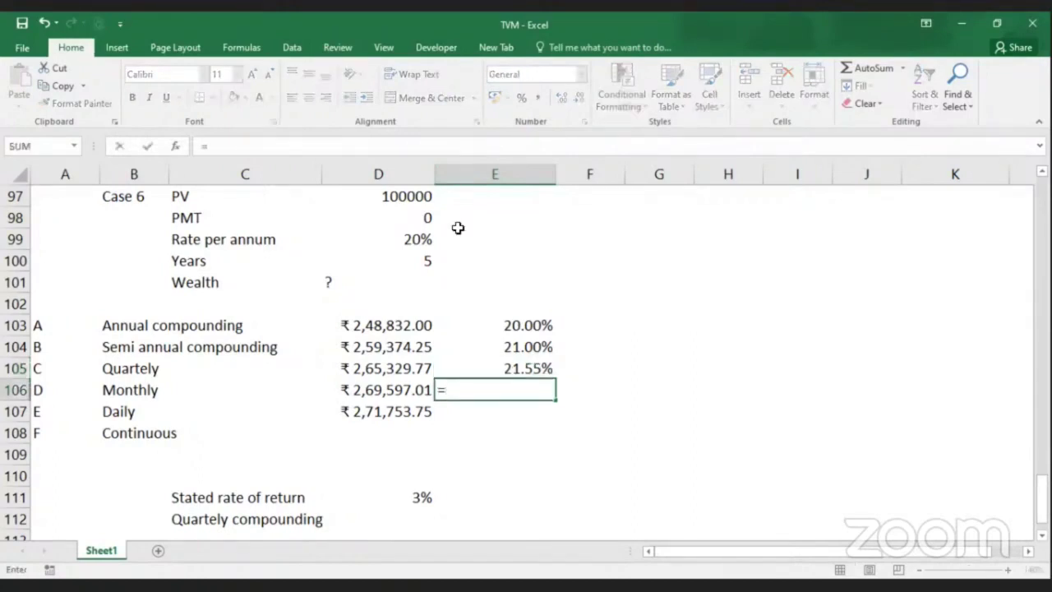
type("(1+")
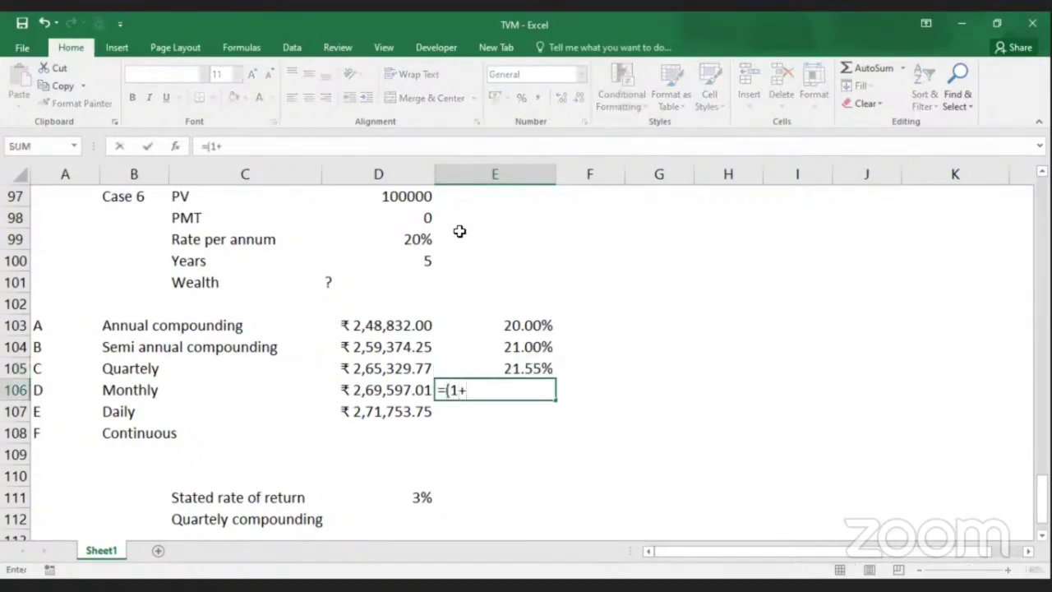
type("20%/")
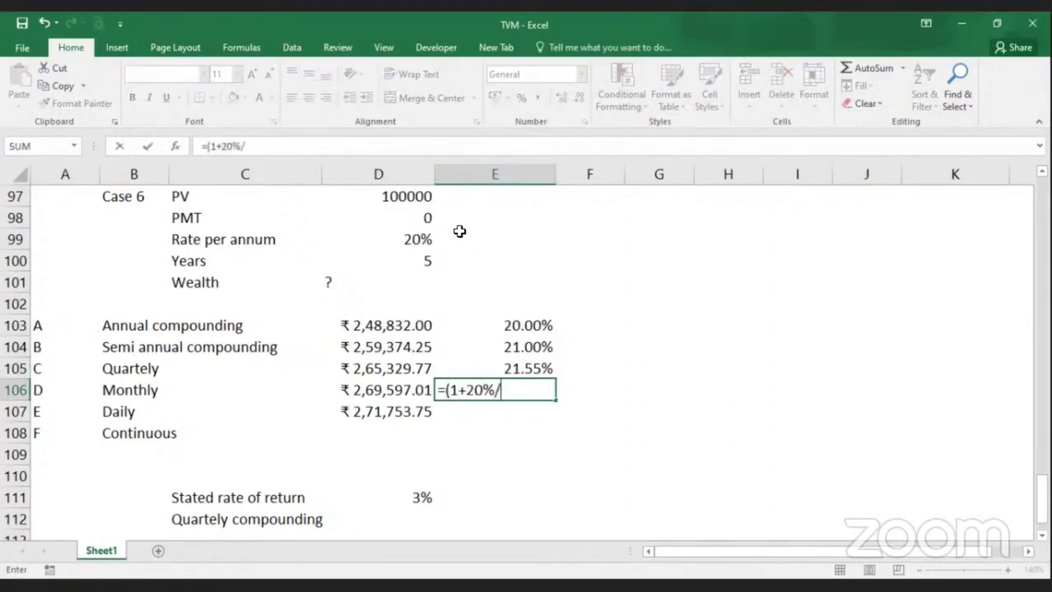
type("12)^12-1")
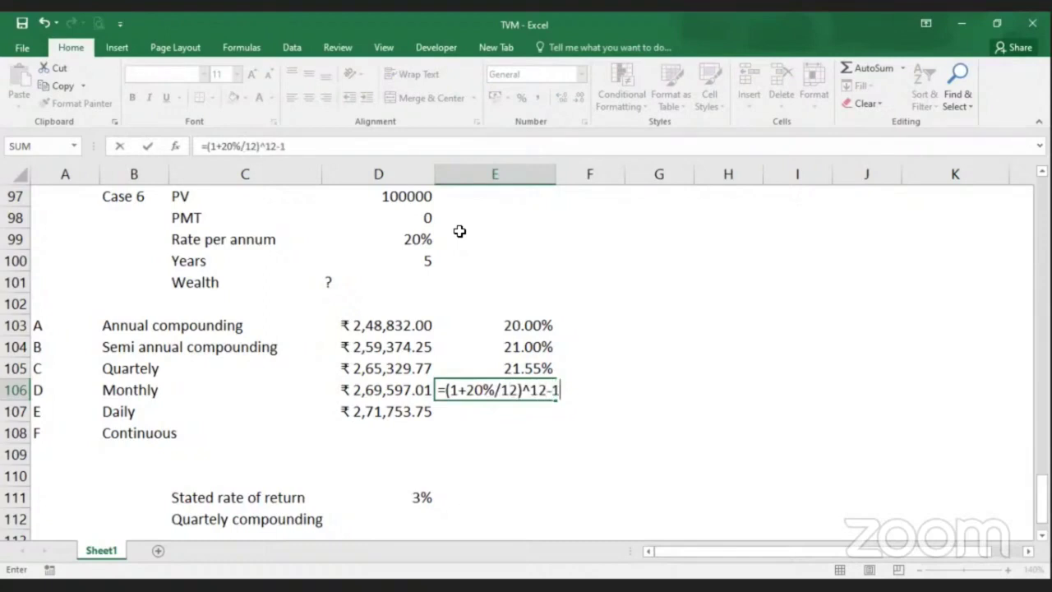
key("Return")
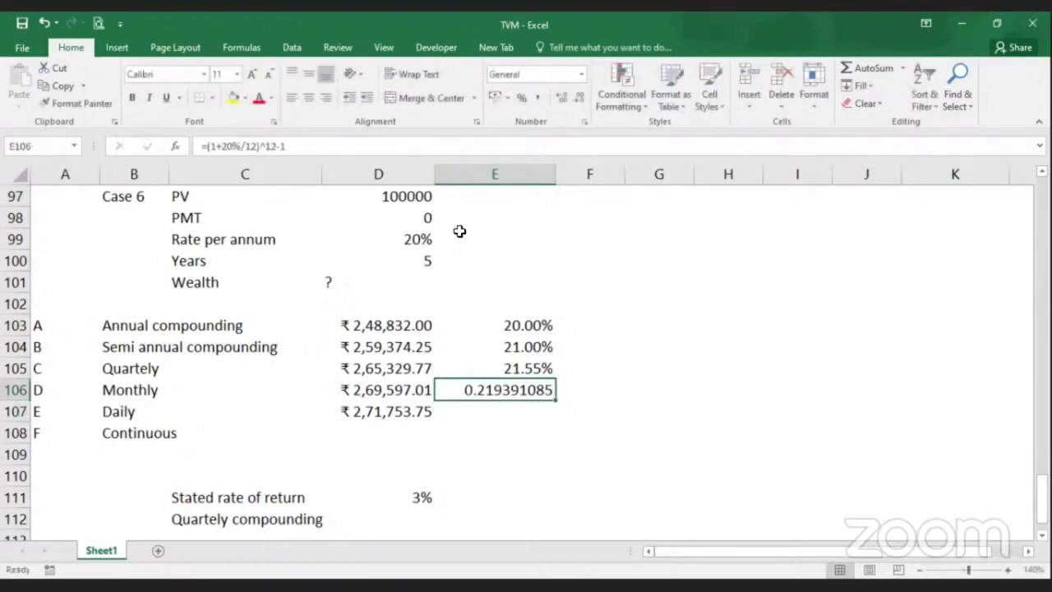
Format the monthly effective rate in E106 as a percentage with three decimal places
key("ctrl+shift+5")
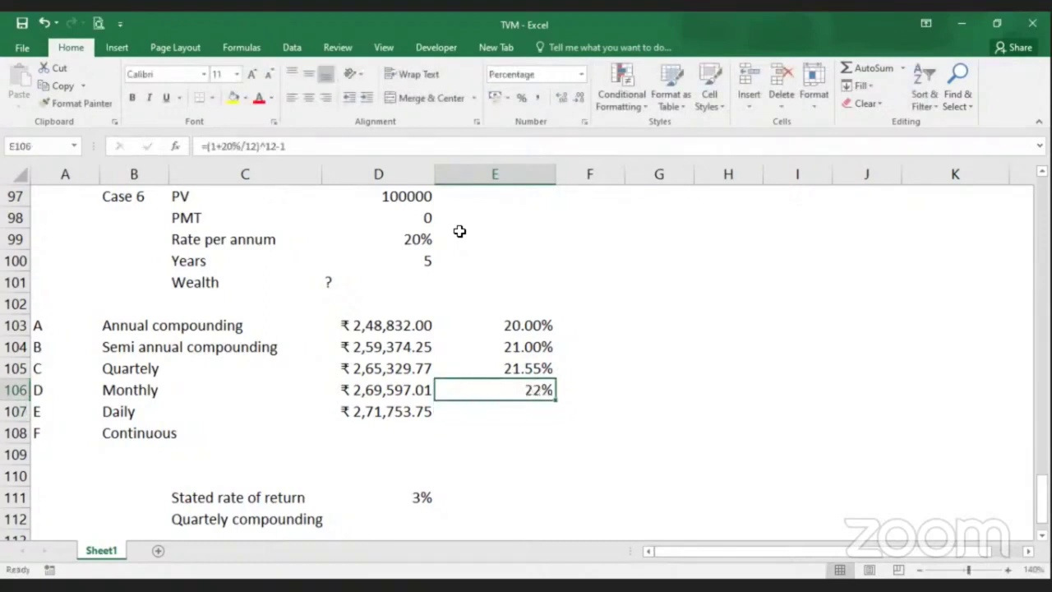
left_click(557, 100)
left_click(557, 100)
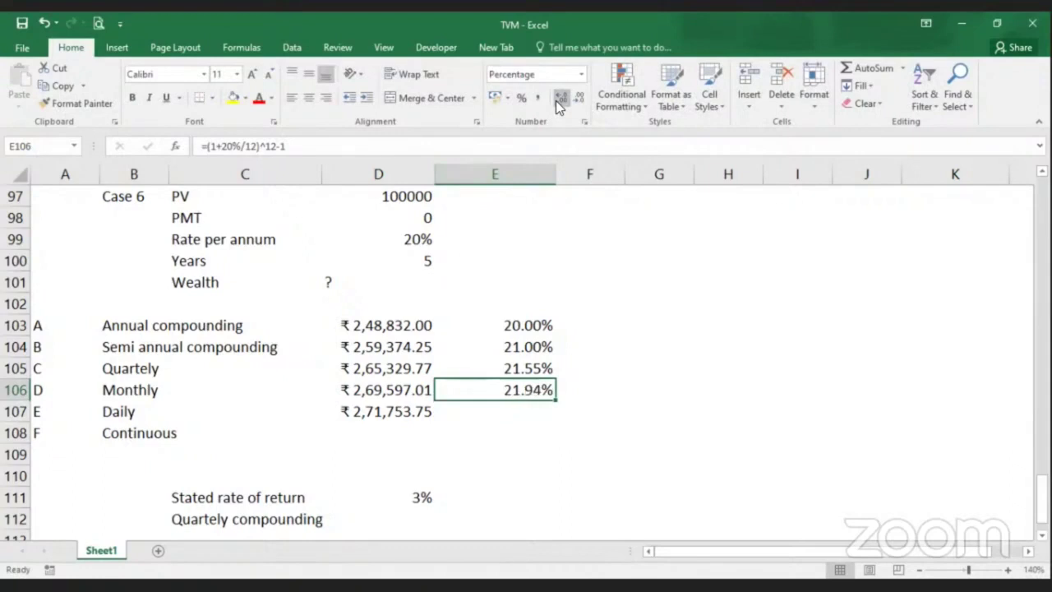
left_click(557, 101)
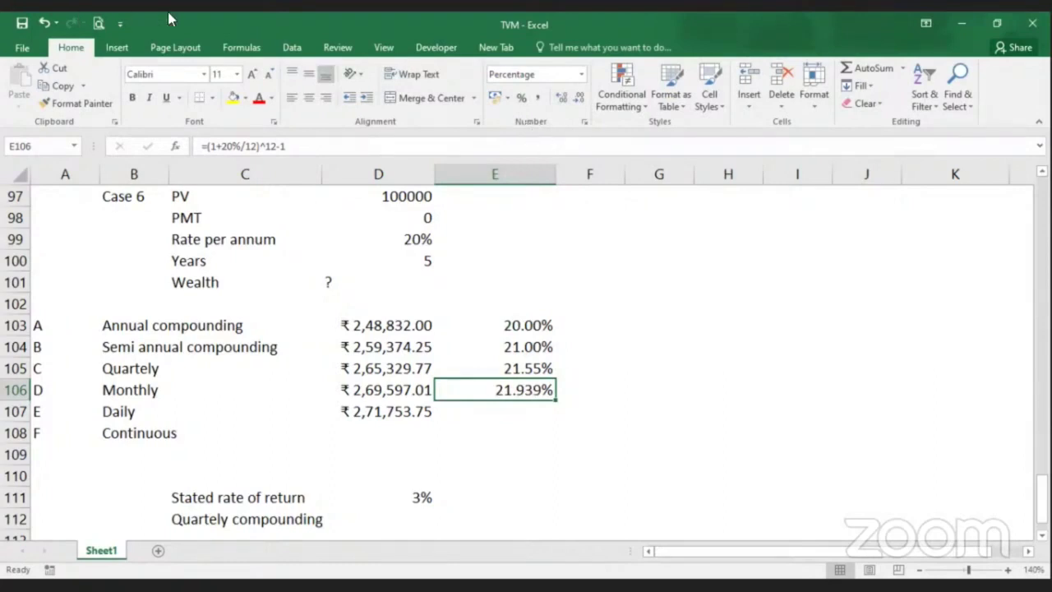
left_click(326, 279)
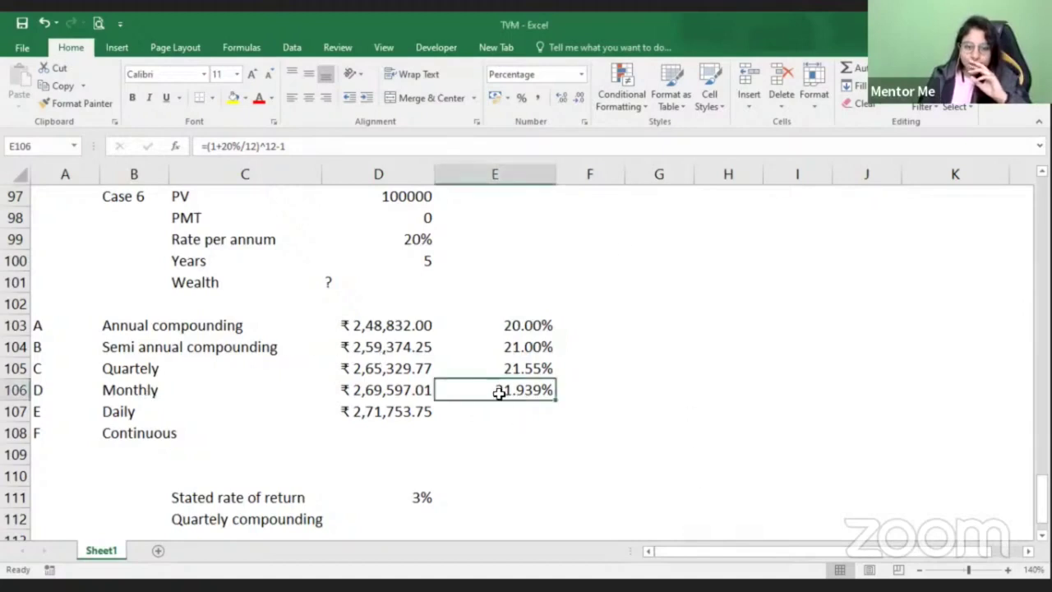
Calculate the effective annual rate for daily compounding in E107 with the formula =(1+20%/365)^365-1
left_click(536, 414)
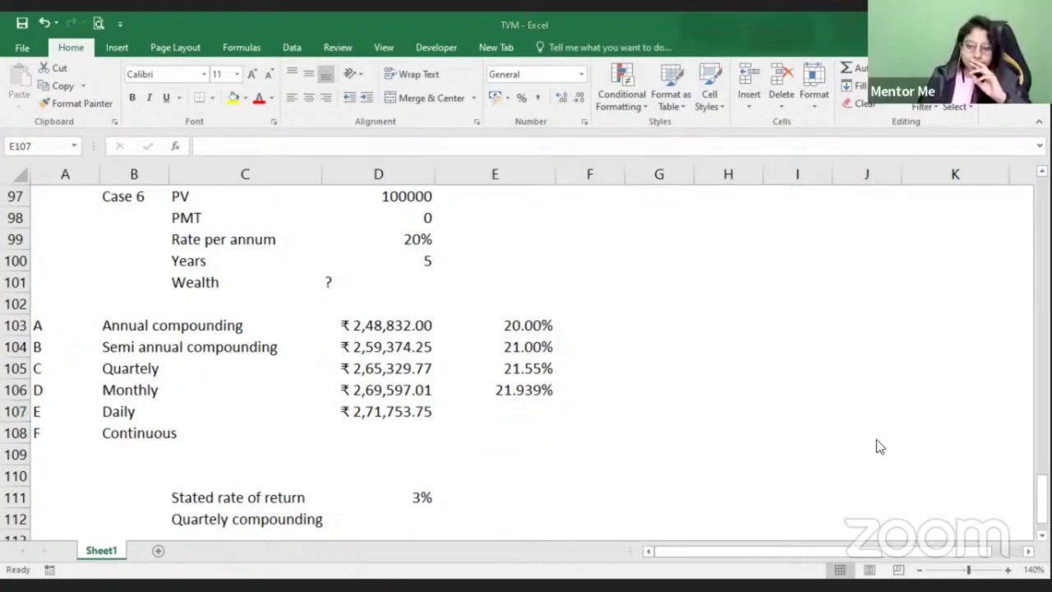
left_click(527, 414)
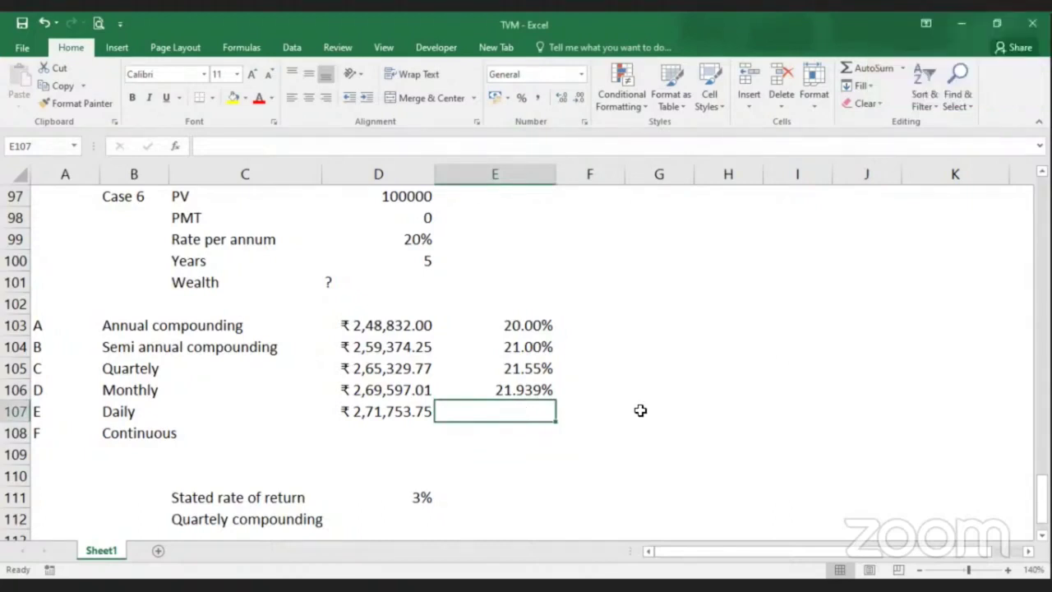
type("=")
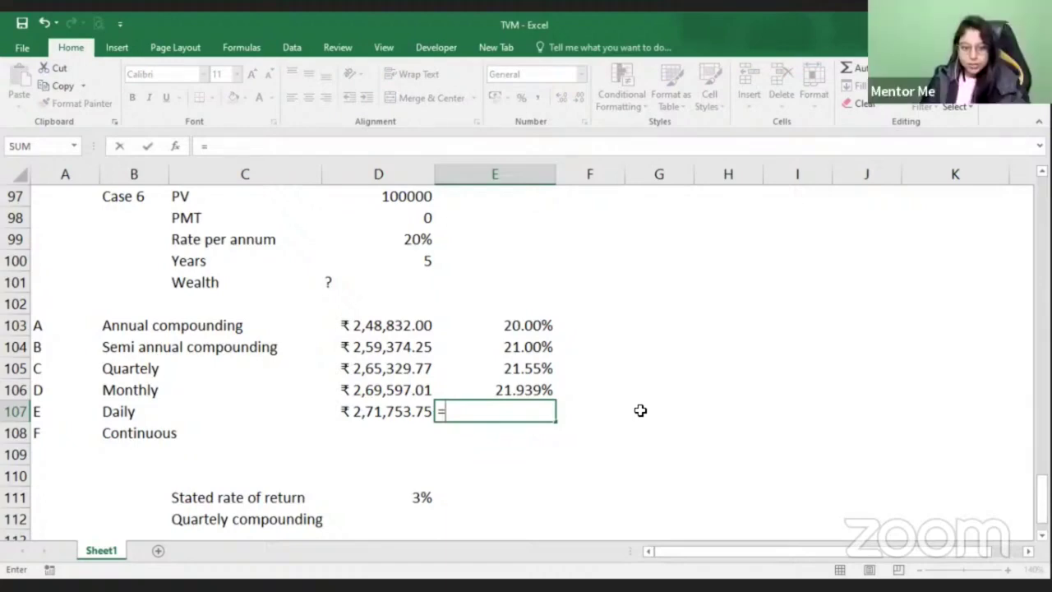
type("(1")
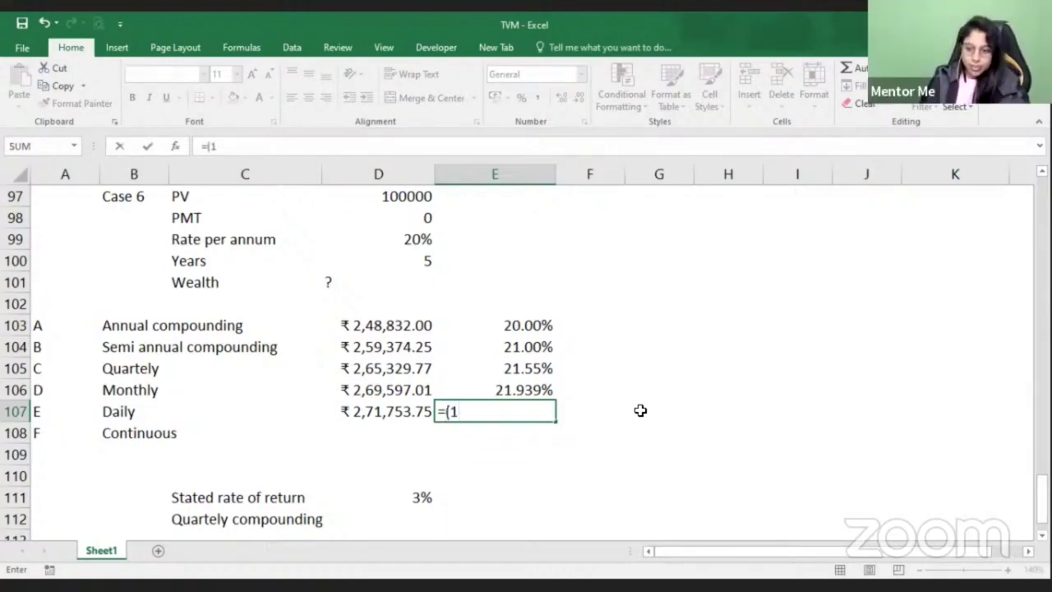
type("+20%")
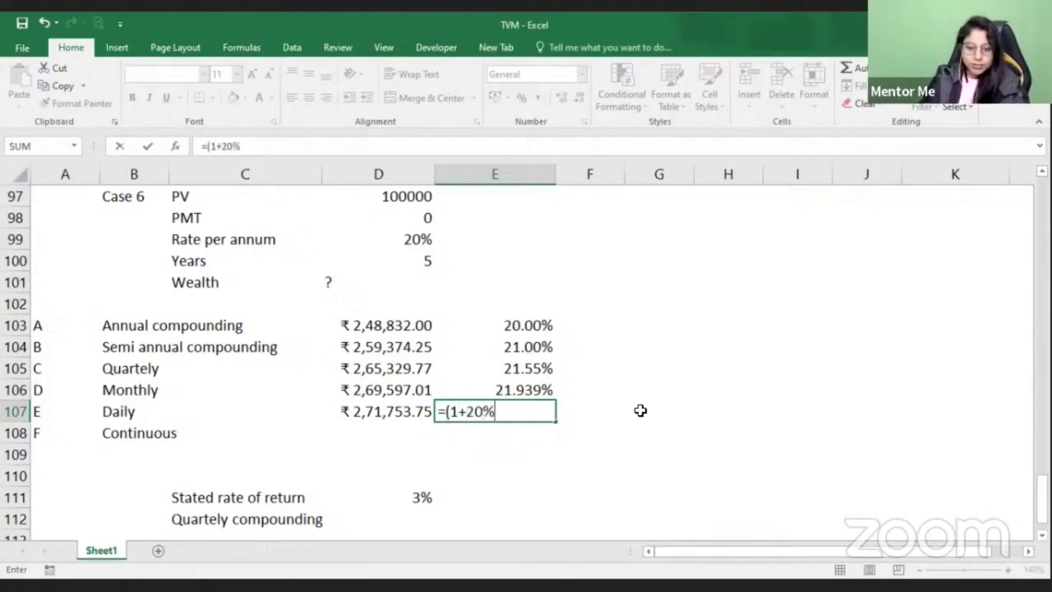
type("/35")
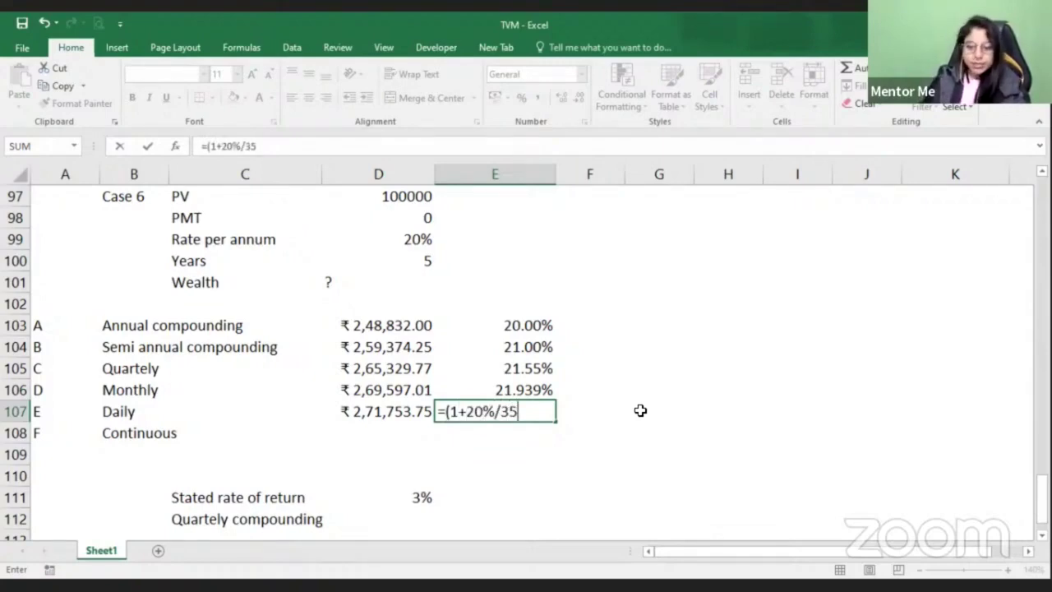
key("BackSpace")
type("65")
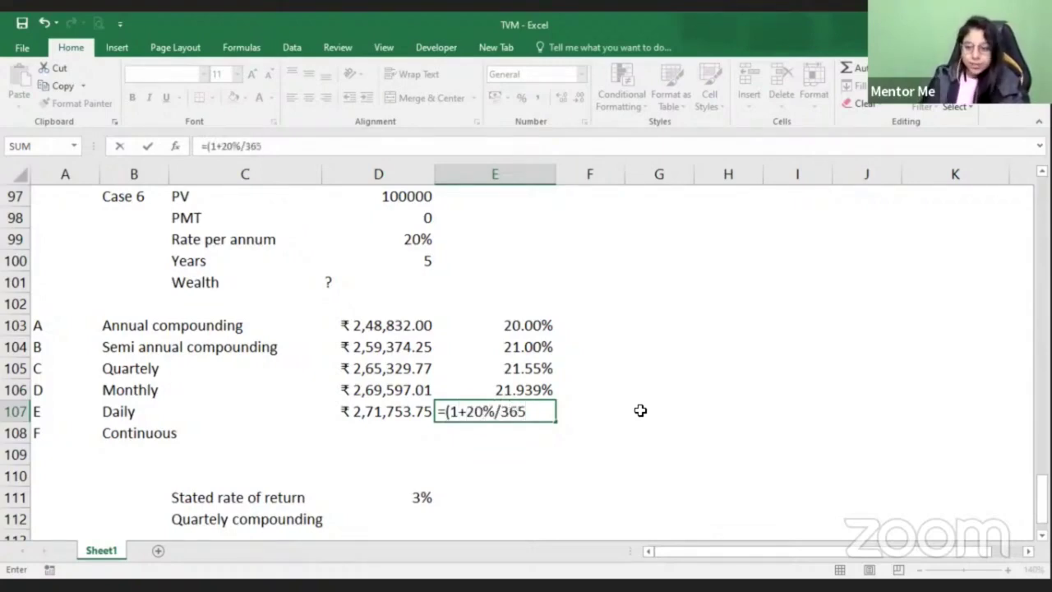
type(")^")
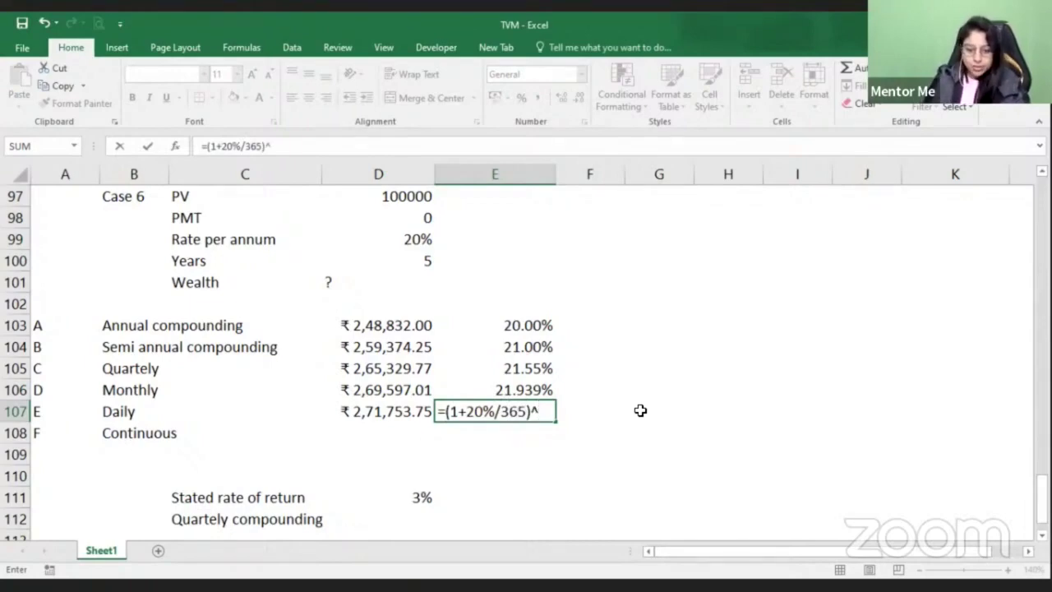
type("365-1")
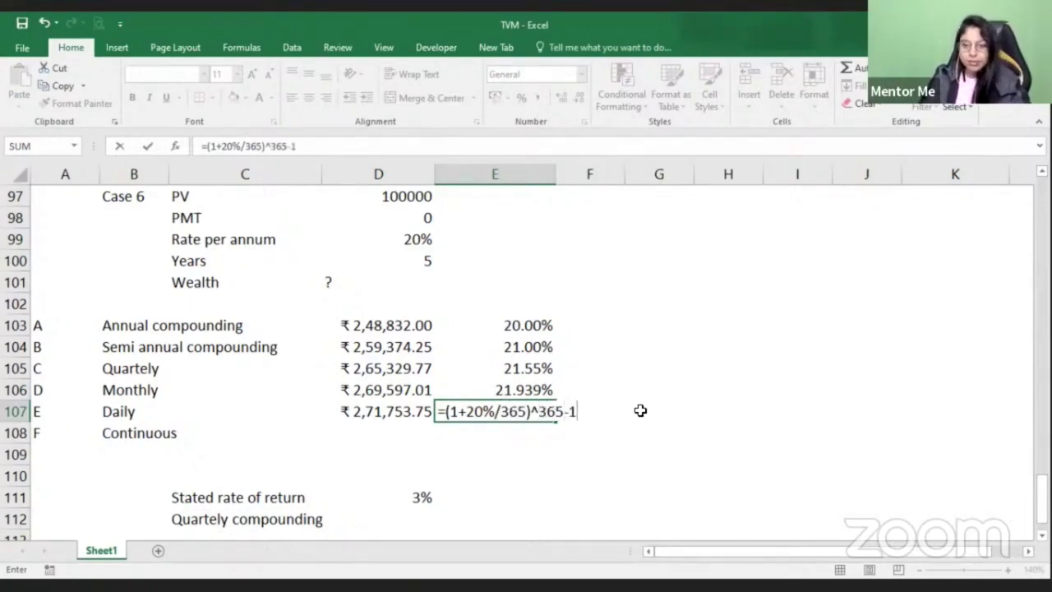
key("ctrl+Return")
Format the daily effective rate in E107 as a percentage with two decimal places
key("ctrl+shift+5")
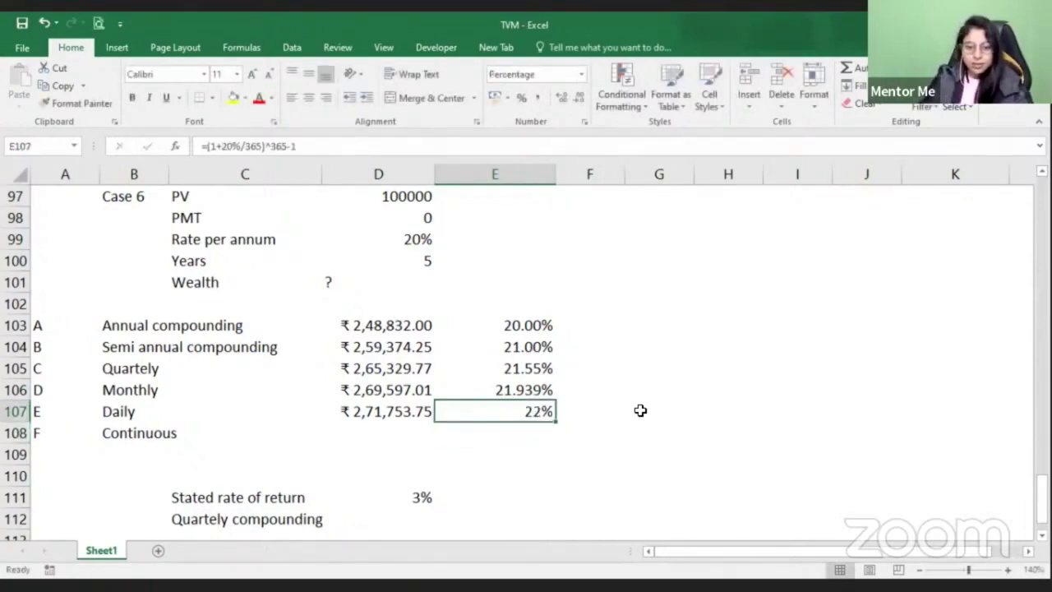
left_click(564, 97)
left_click(564, 97)
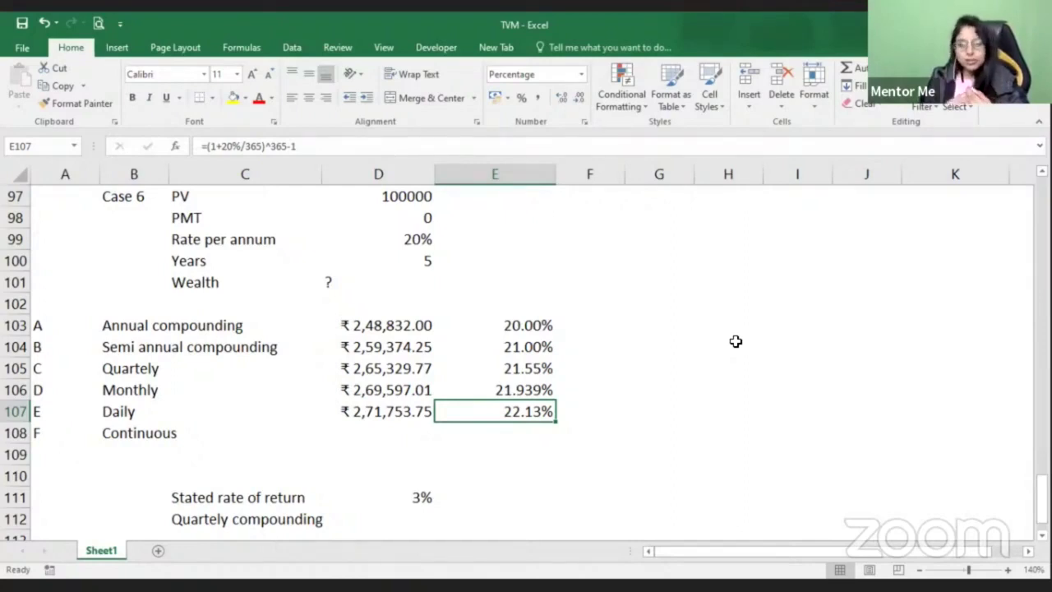
Enter the heading "Case 7" in cell B117, below the effective annual rate of return section
left_click(554, 303)
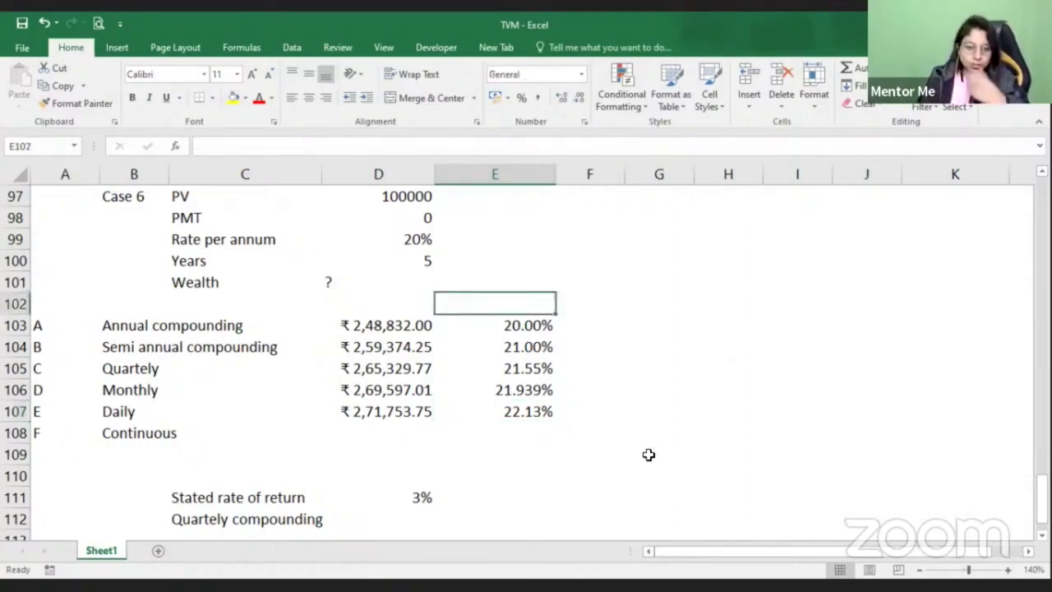
scroll(201, 483, "down", 3)
left_click(125, 413)
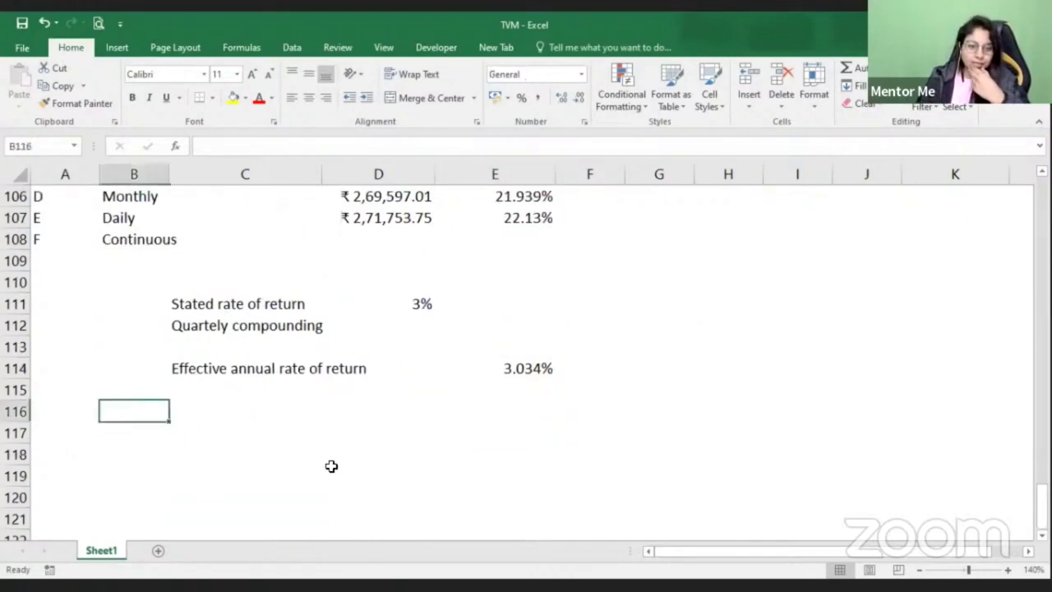
left_click(51, 414)
scroll(254, 413, "up", 4)
scroll(255, 414, "down", 4)
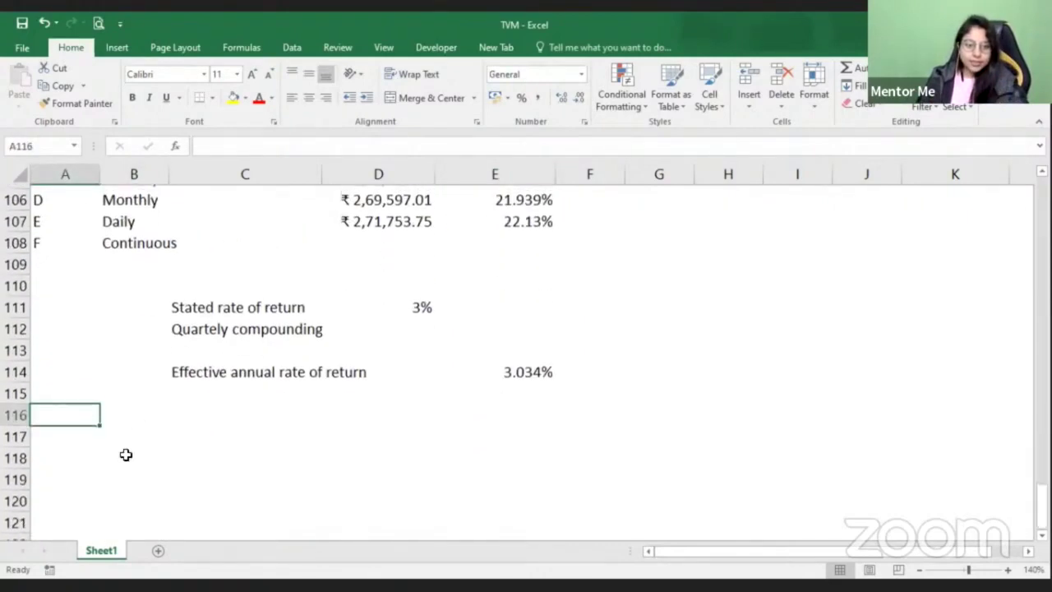
left_click(130, 436)
type("Case")
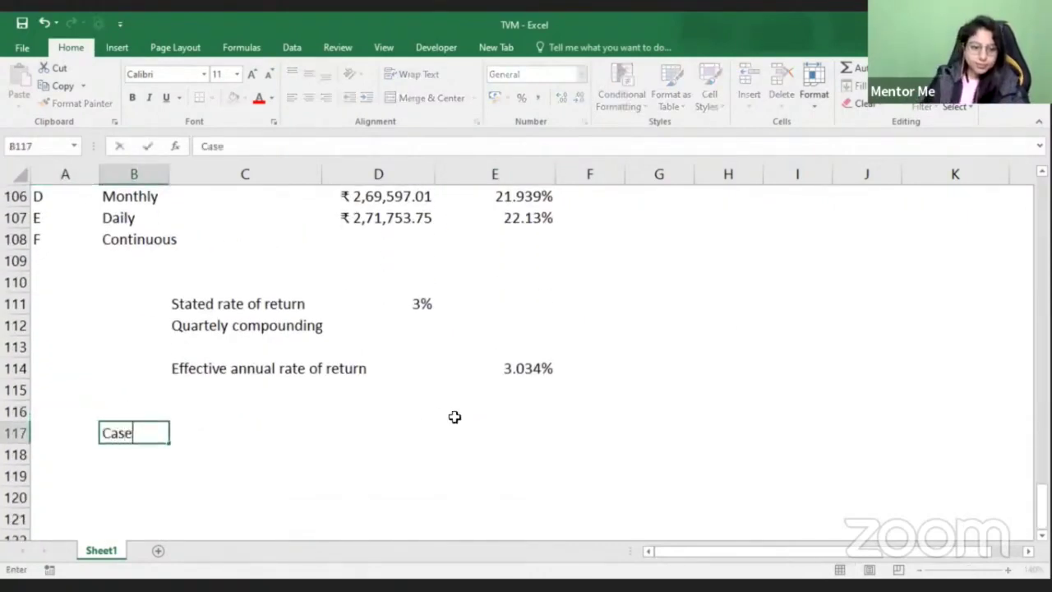
type(" 7")
key("Return")
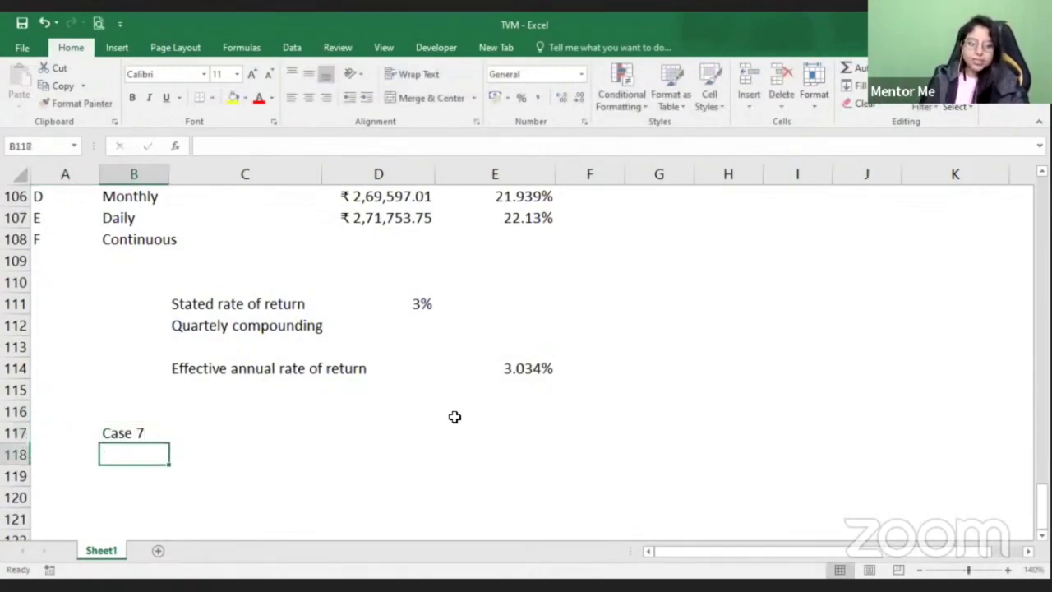
Add a bottom border to cells C118:G118 to draw a horizontal line under the Case 7 heading
key("Up")
key("Right")
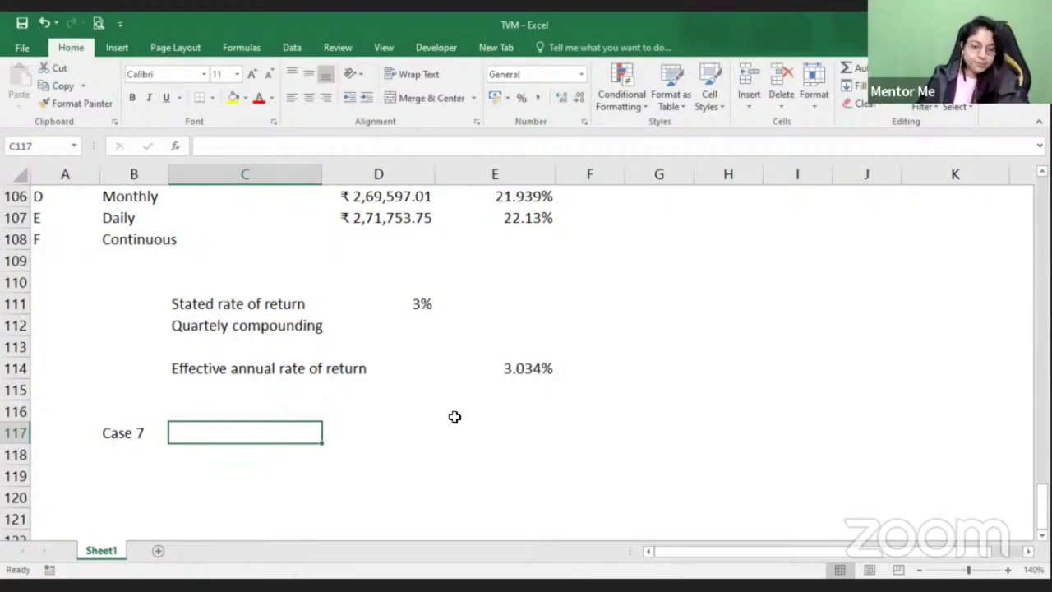
key("Down")
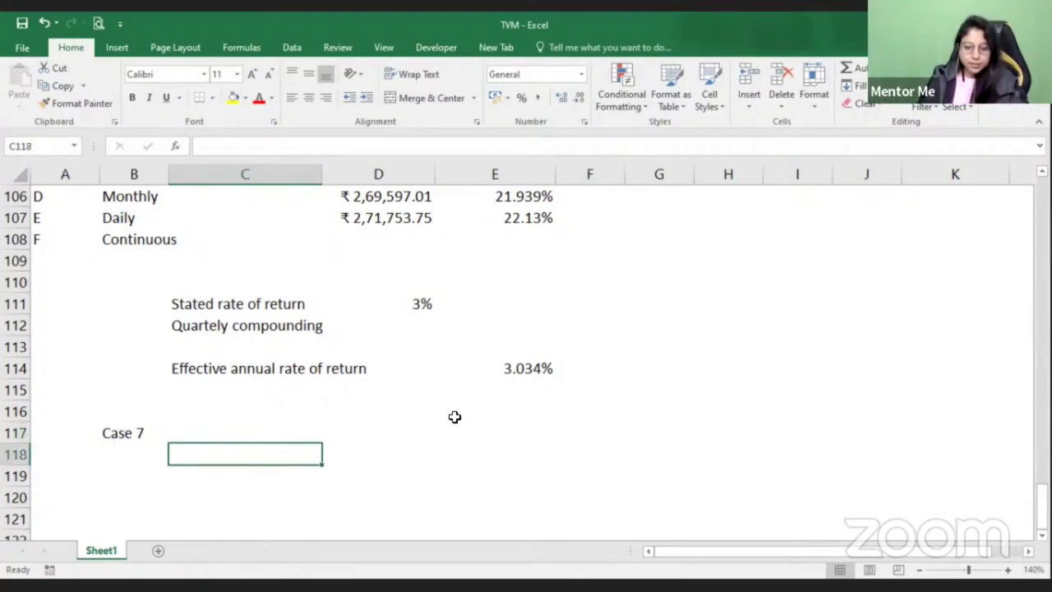
left_click(453, 418)
left_click(315, 453)
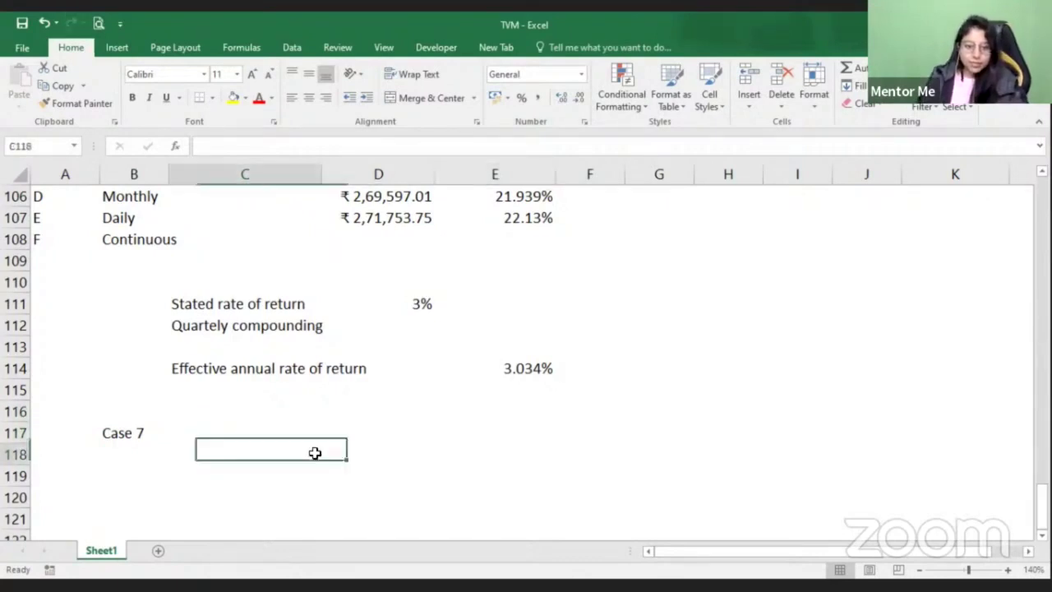
left_click_drag(315, 453, 669, 451)
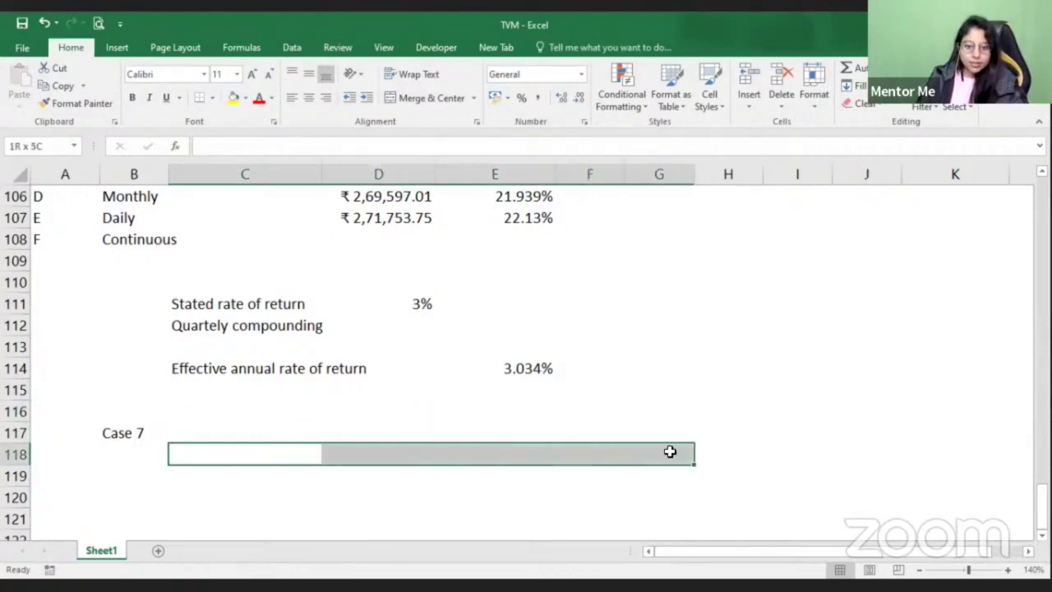
left_click(200, 99)
left_click(305, 354)
left_click(157, 479)
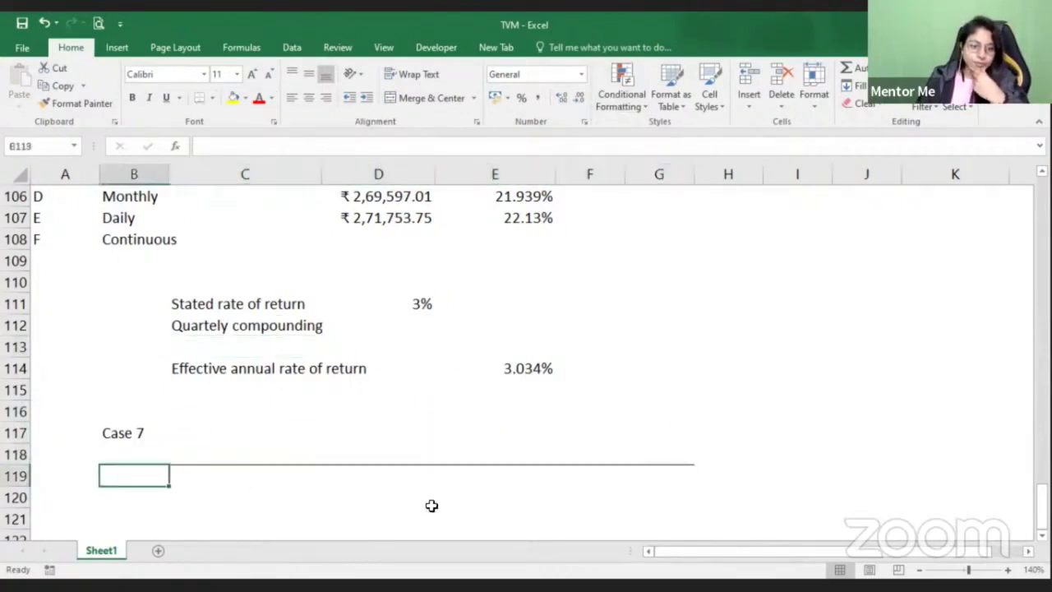
Enter period 0 in B119 and the starting amount 500000 in B120, at the beginning of the Case 7 timeline
type("0")
key("Return")
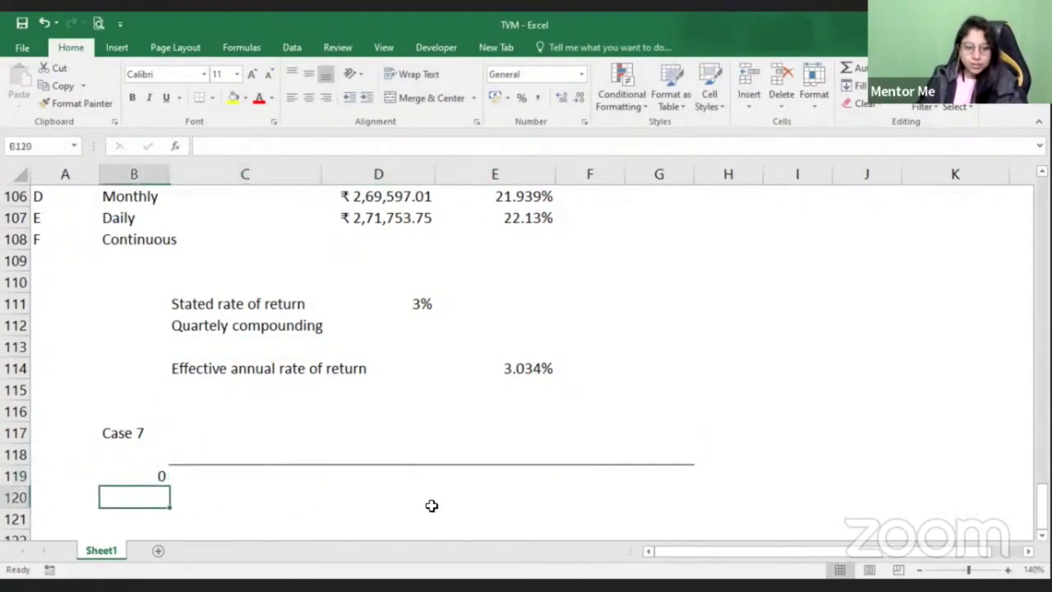
key("Up")
key("Down")
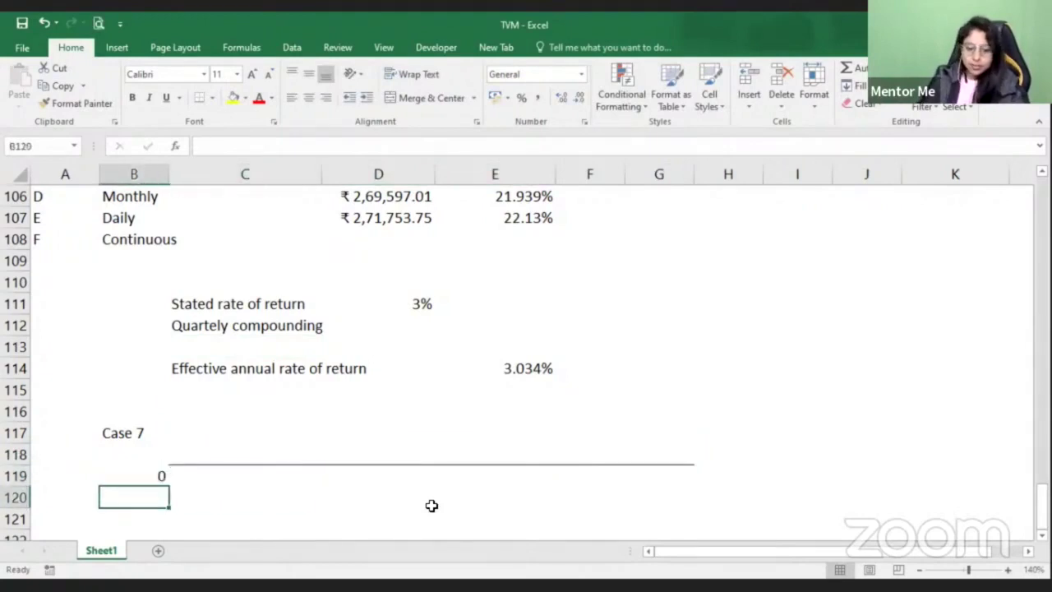
type("500000")
key("Return")
key("Up")
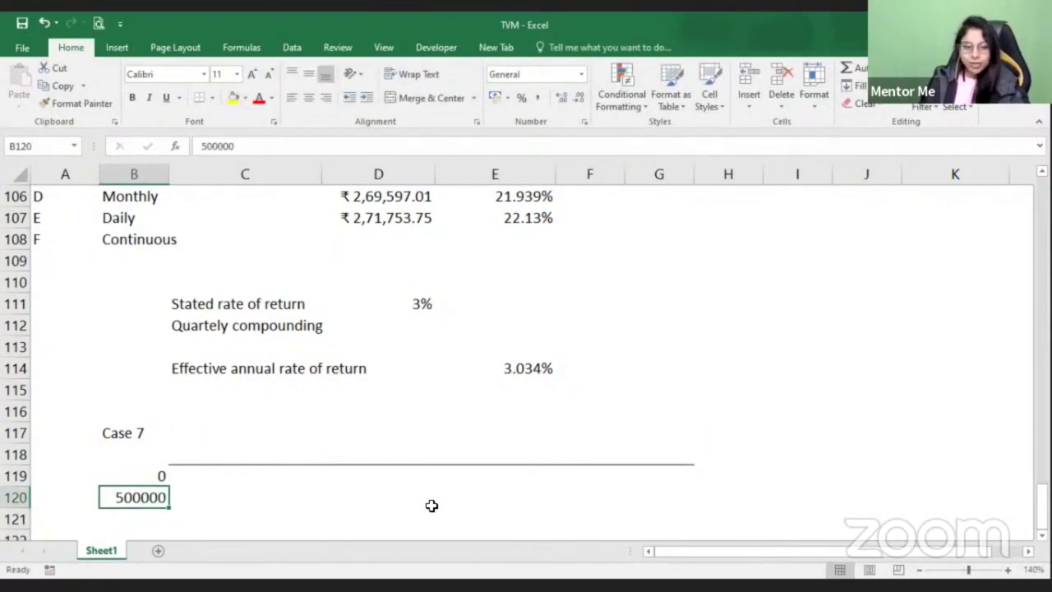
Enter period 10 in G119 and the final amount 5000000 in G120, at the end of the Case 7 timeline
key("Right")
key("Up")
key("Right")
key("Right")
key("Right")
key("Right")
key("Up")
key("Down")
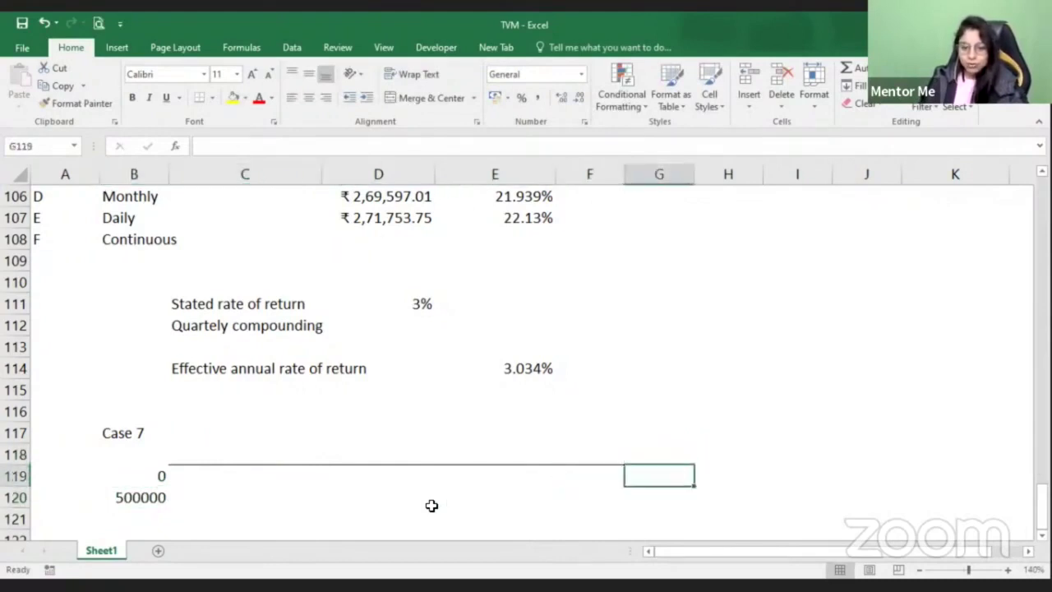
type("10")
key("Return")
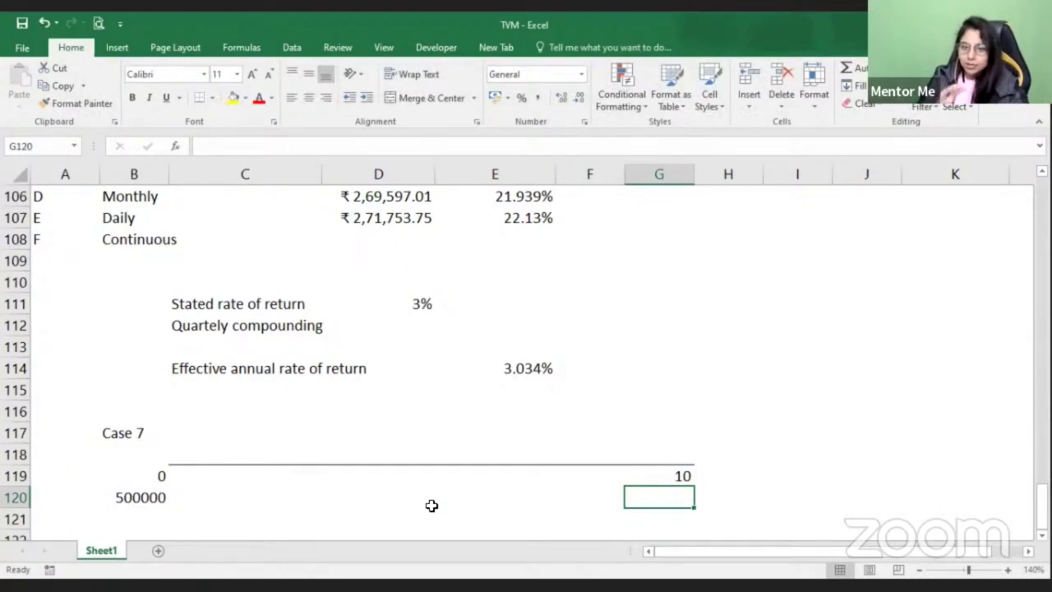
type("5")
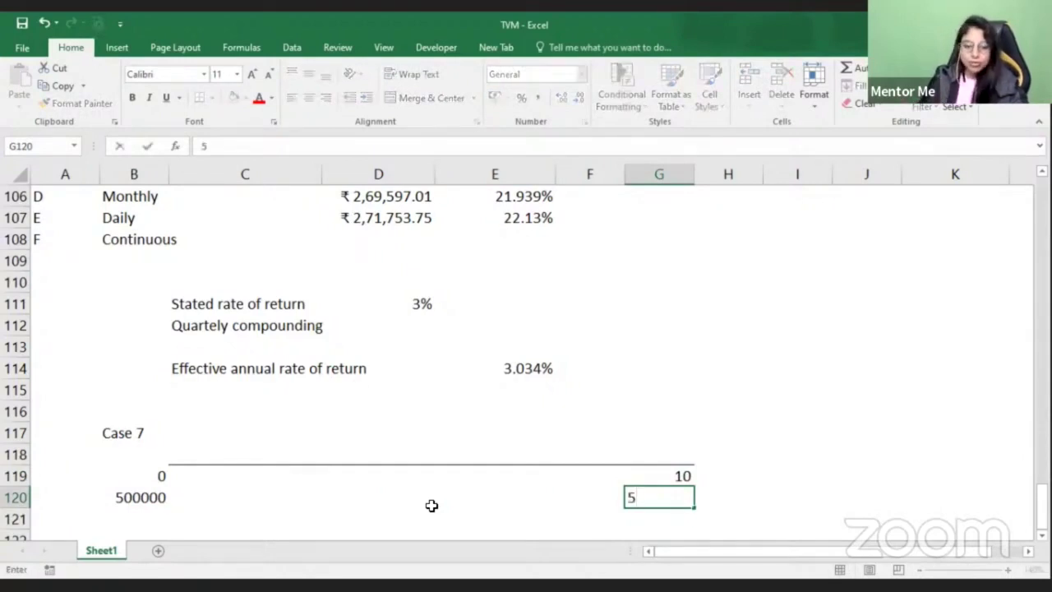
type("000000")
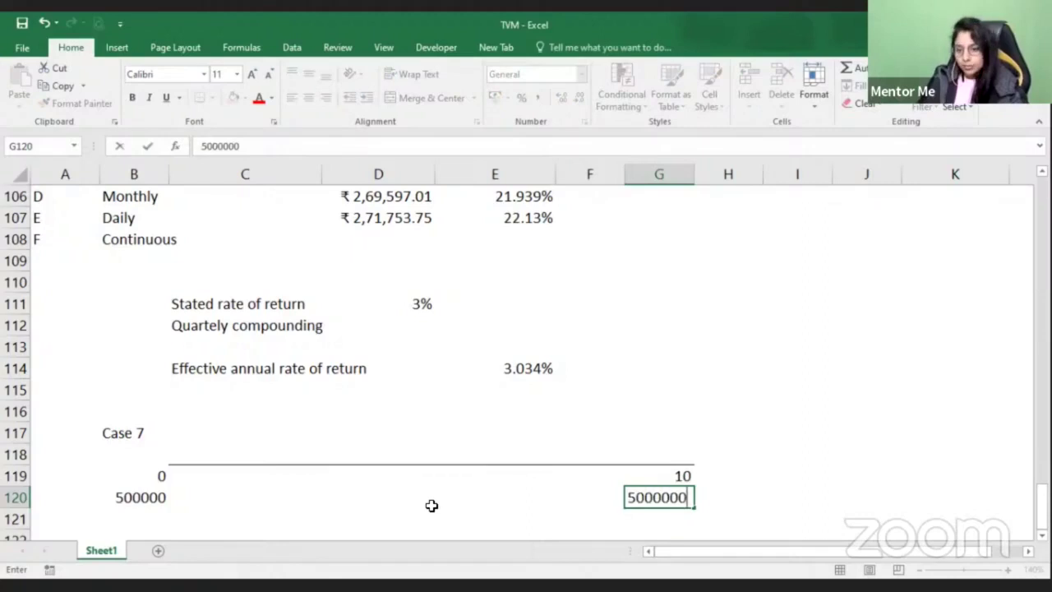
key("ctrl+Return")
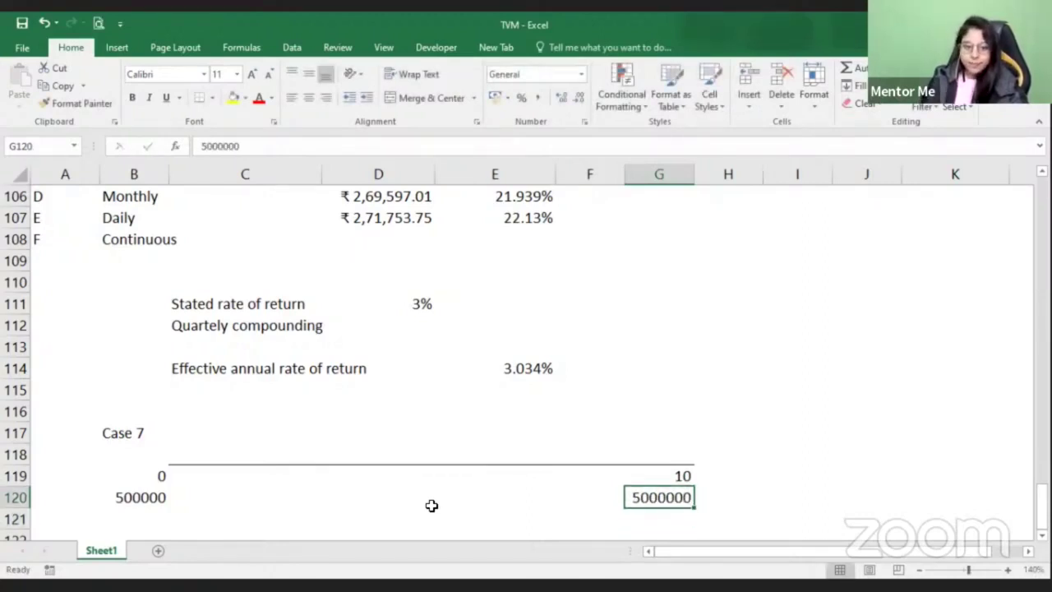
Label the unknown in cell D117, above the Case 7 timeline, as "Rate ?"
key("Left")
key("Left")
key("Left")
key("Up")
key("Up")
key("Up")
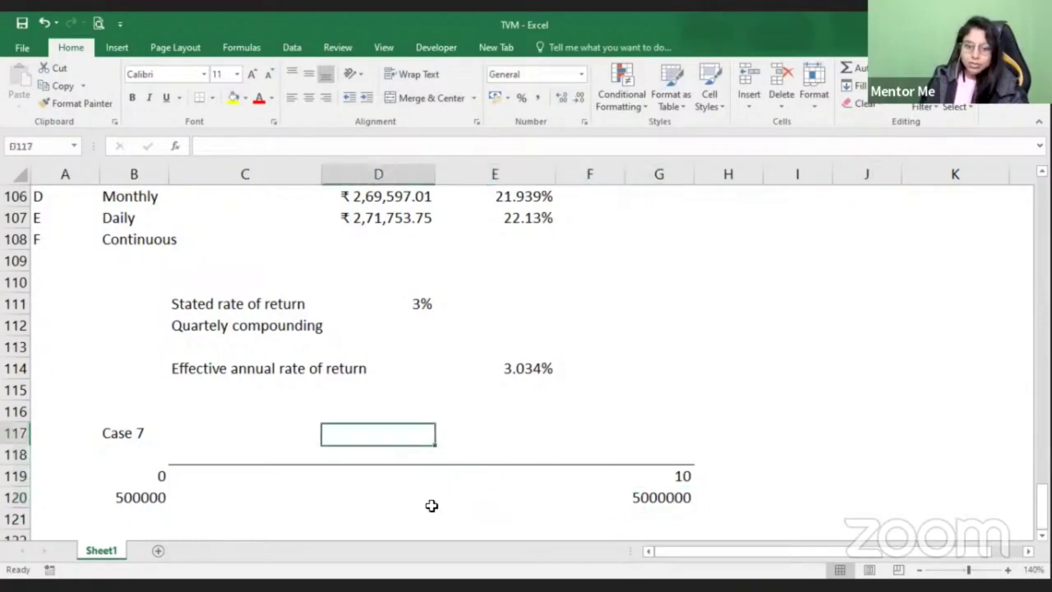
type("Rate ")
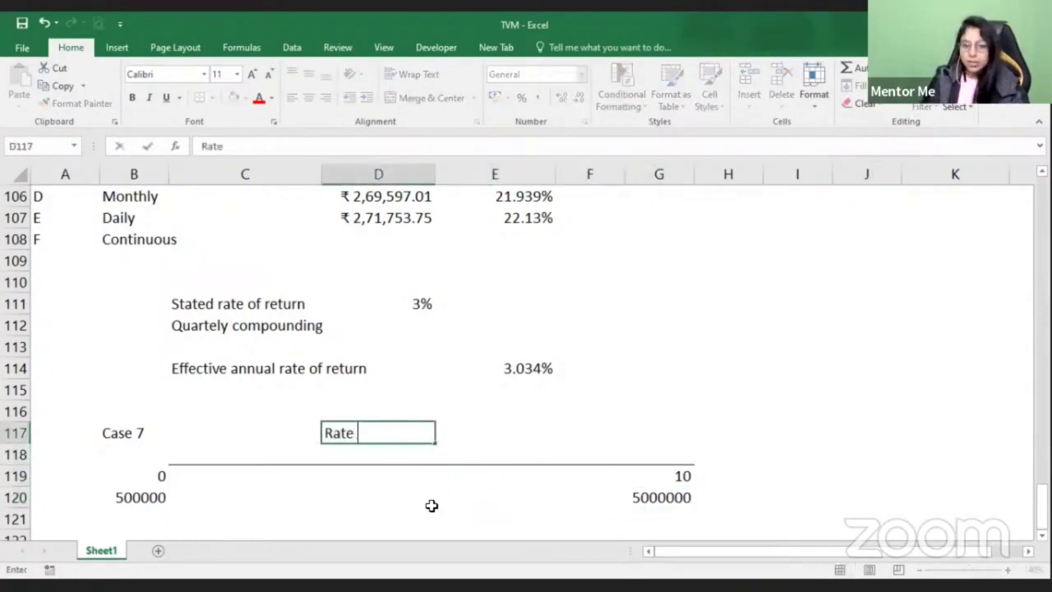
type("?")
key("Return")
key("Up")
key("Right")
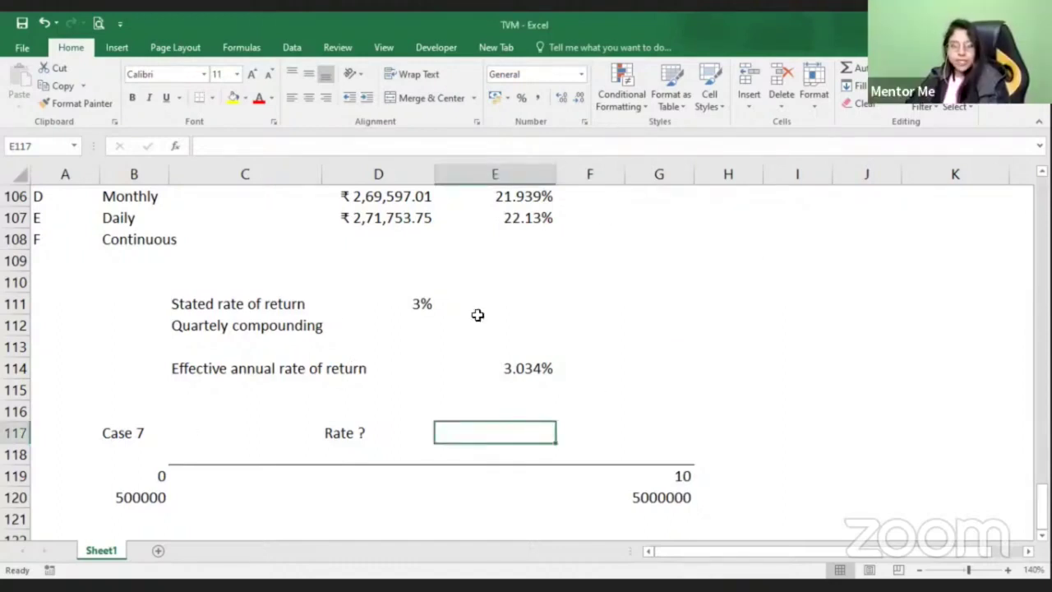
Enter the heading "Case 8" in cell B122, below the Case 7 timeline
left_click(549, 367)
left_click(648, 403)
scroll(521, 395, "down", 4)
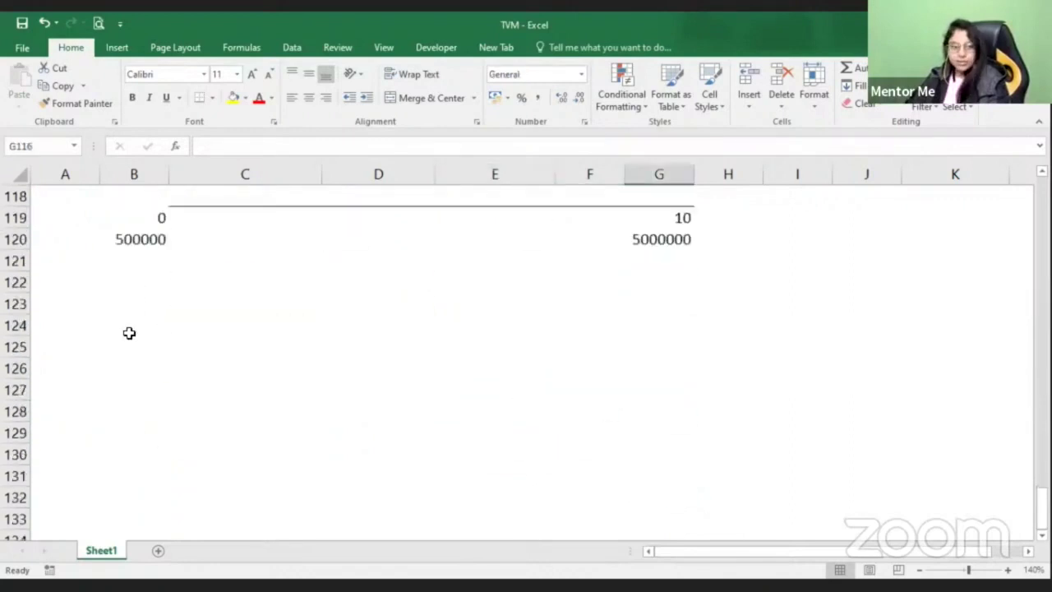
scroll(129, 333, "up", 1)
left_click(131, 350)
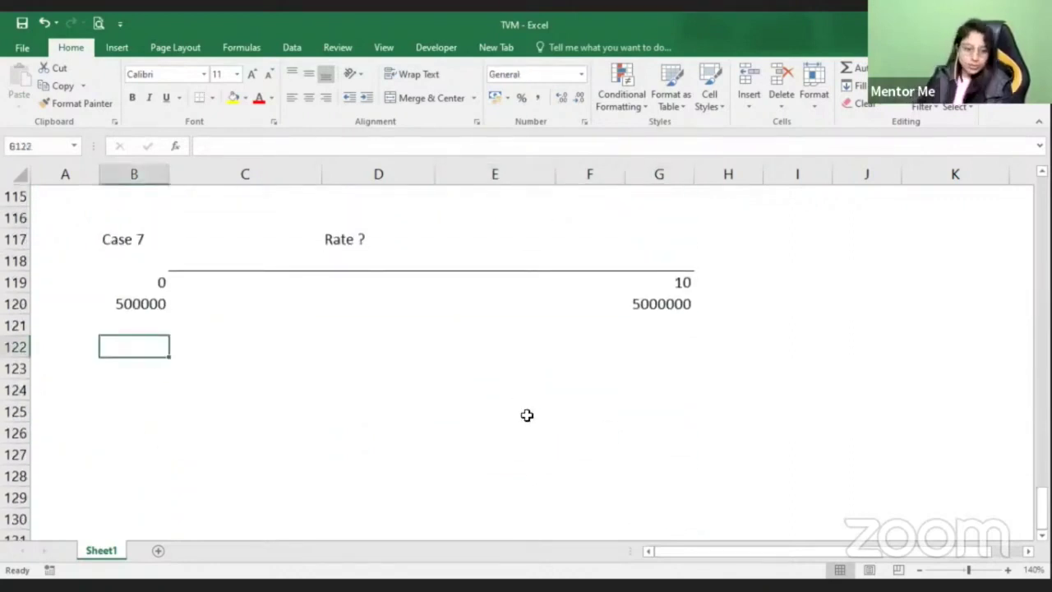
type("Case 8")
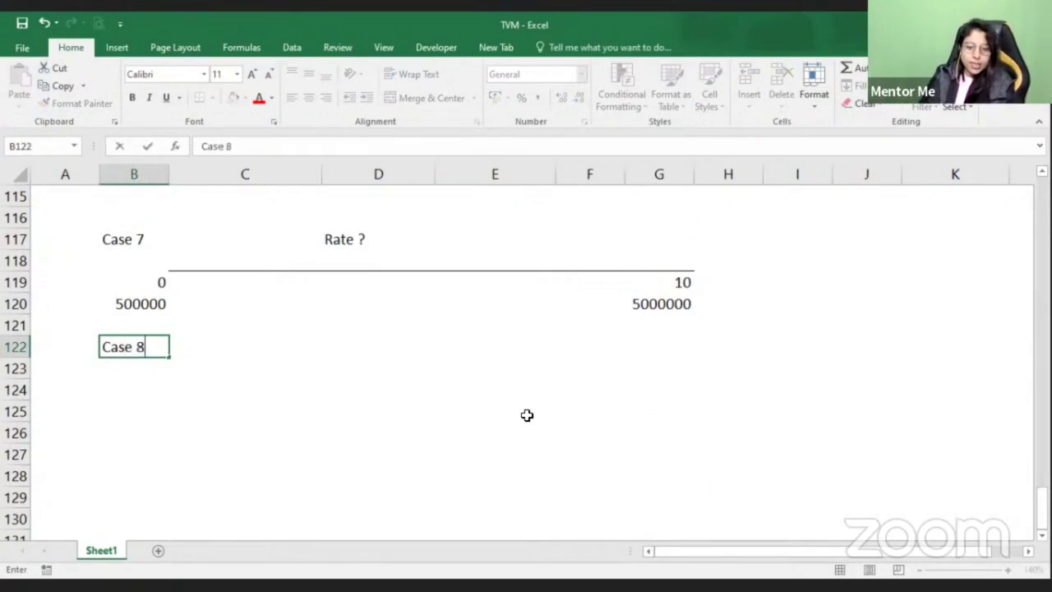
key("ctrl+Return")
Add a bottom border to cells C124:G124 to draw a timeline under the Case 8 heading
key("Right")
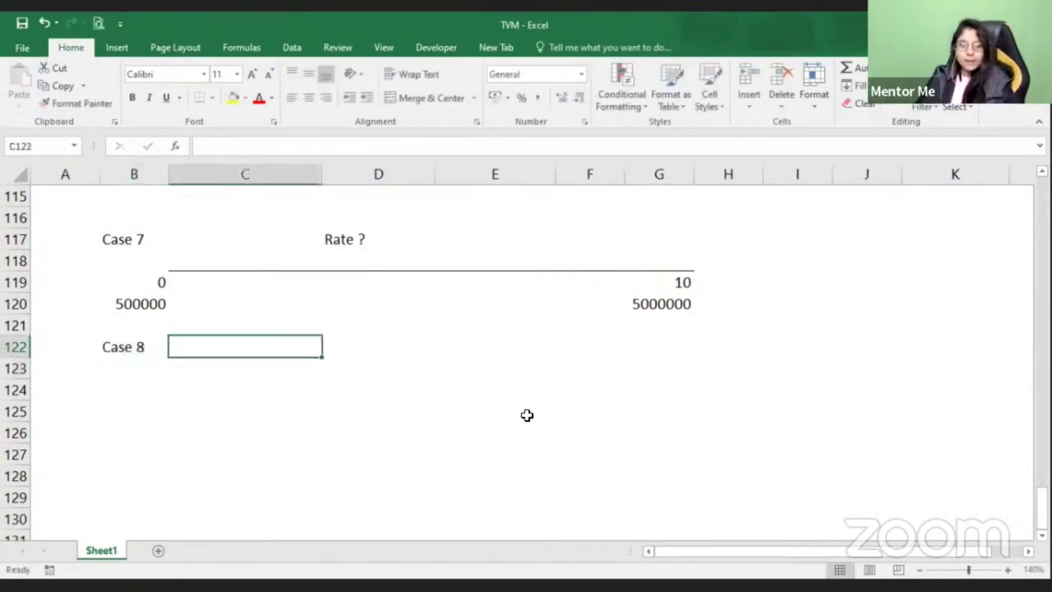
key("Right")
key("Down")
key("Left")
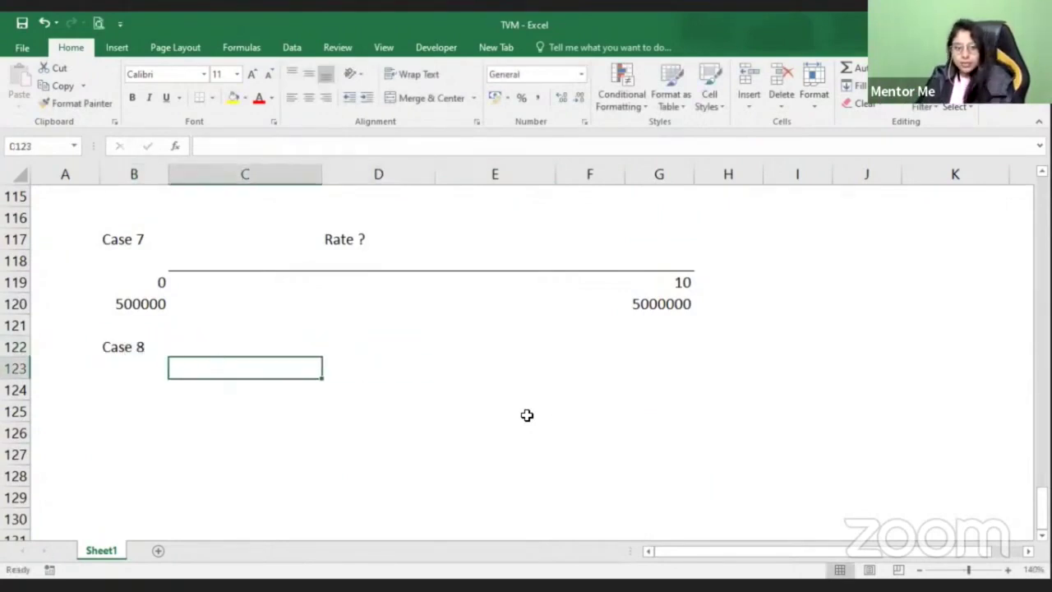
key("Left")
key("Down")
key("Right")
key("shift+Right")
key("shift+Right")
key("shift+Right")
key("shift+Right")
key("shift+Right")
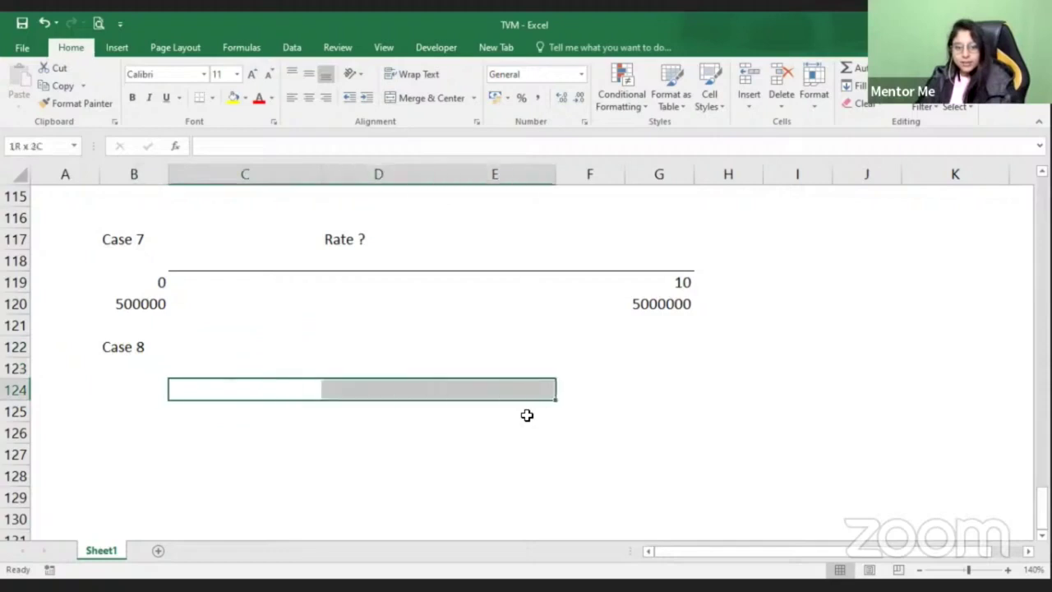
key("shift+Left")
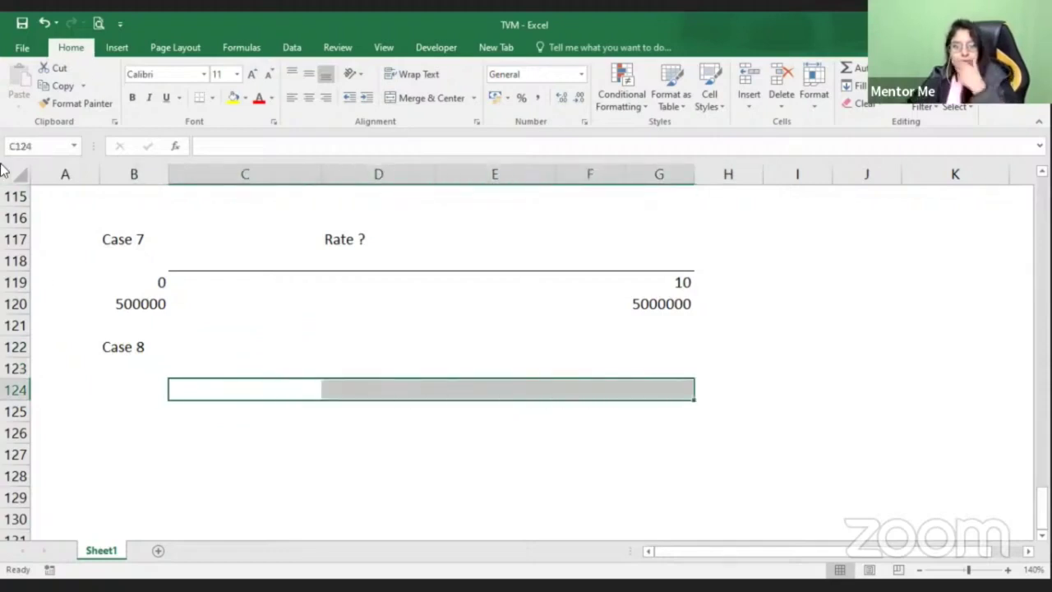
key("alt+h")
key("b")
key("o")
Enter period 0 in C125 and move it to B125, at the start of the Case 8 timeline
key("Down")
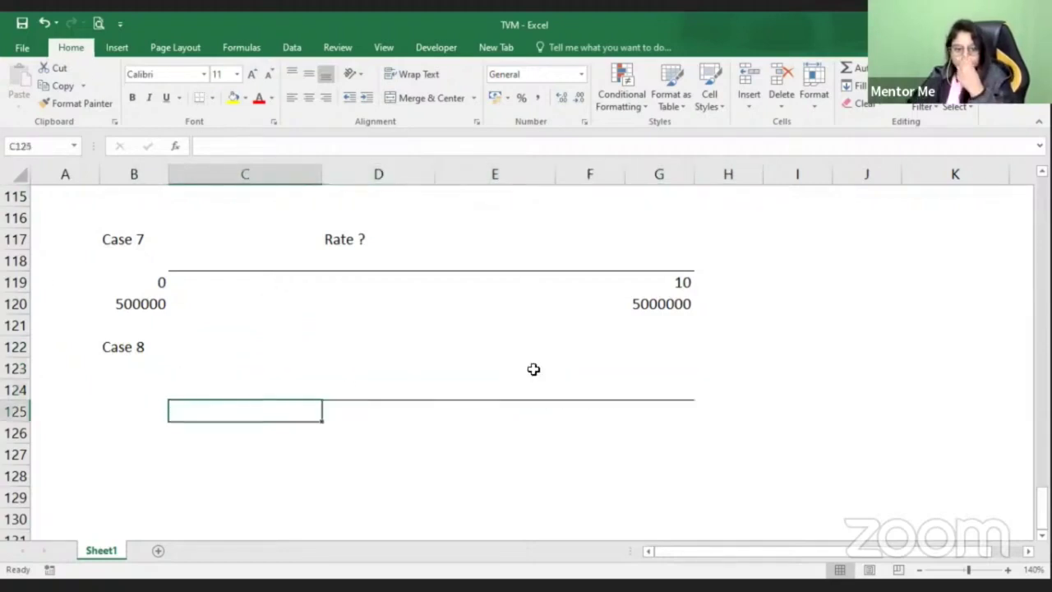
type("0")
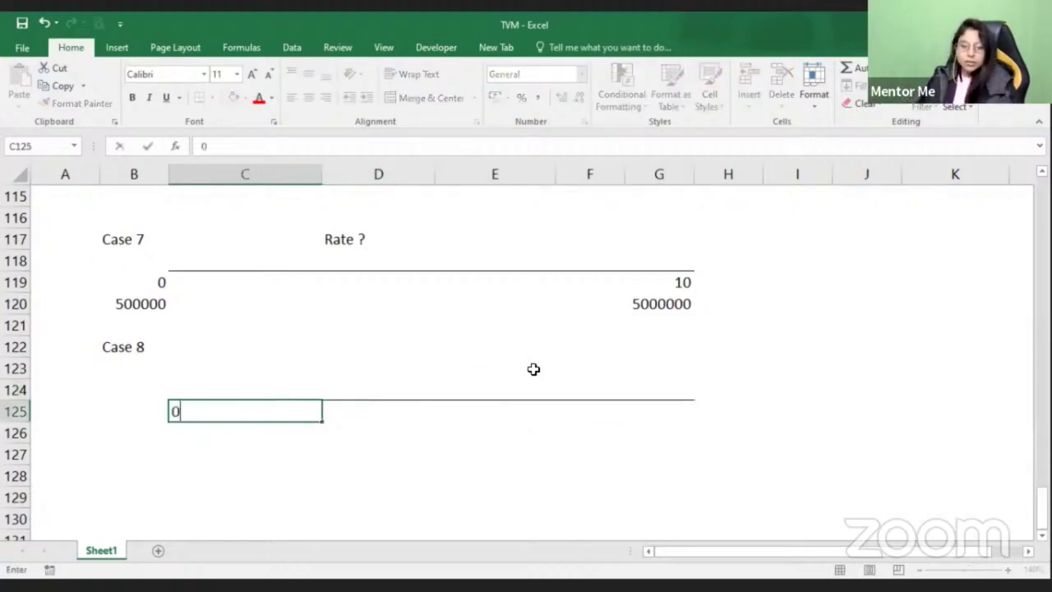
key("Return")
key("Up")
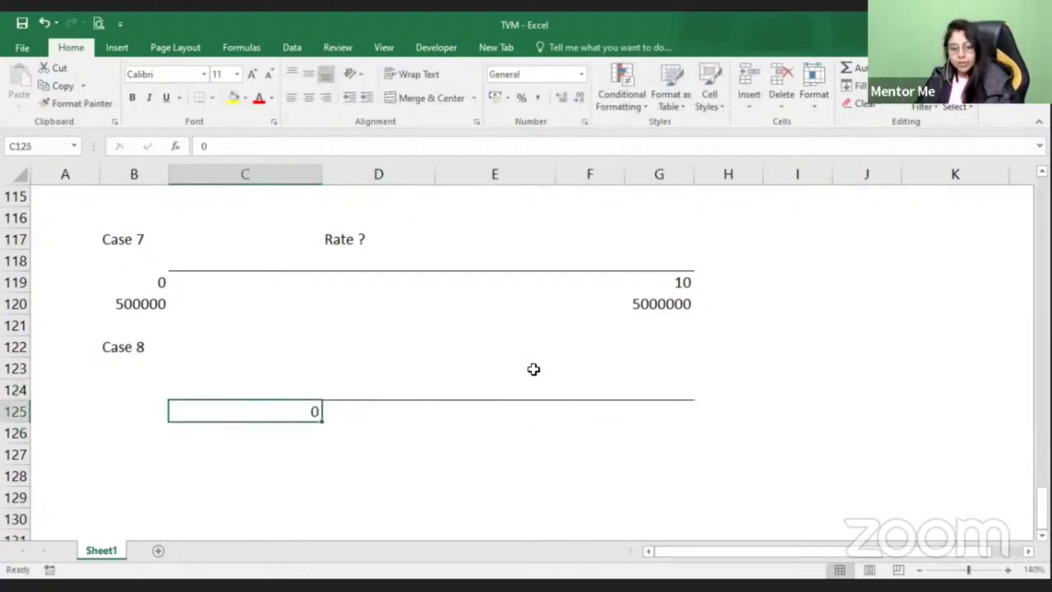
key("ctrl+x")
key("Left")
key("Return")
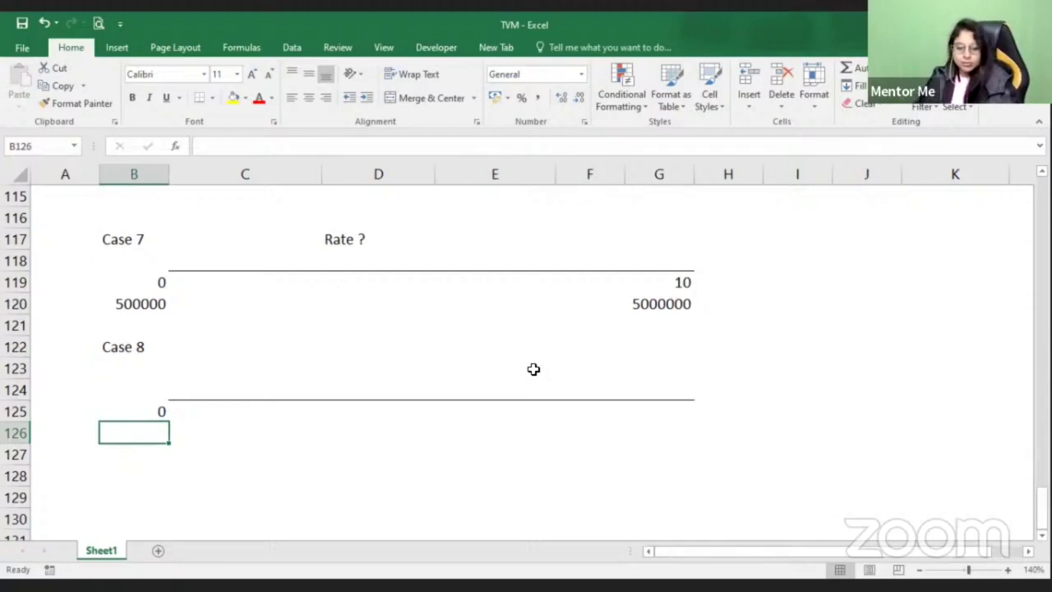
Enter the starting amount 1000000 in B126, under period 0 of Case 8
type("1000000")
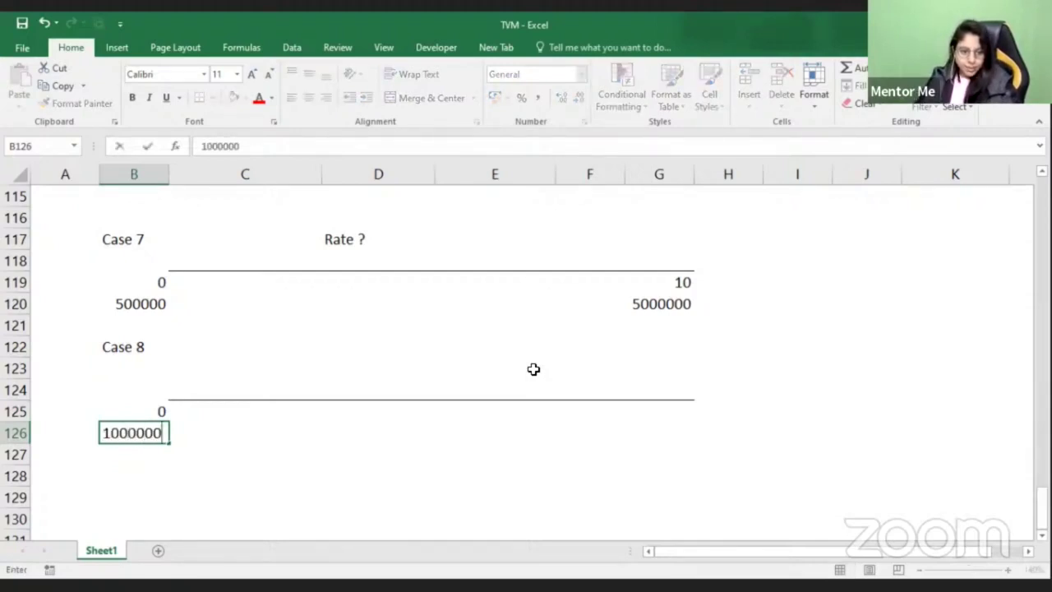
key("Return")
key("Up")
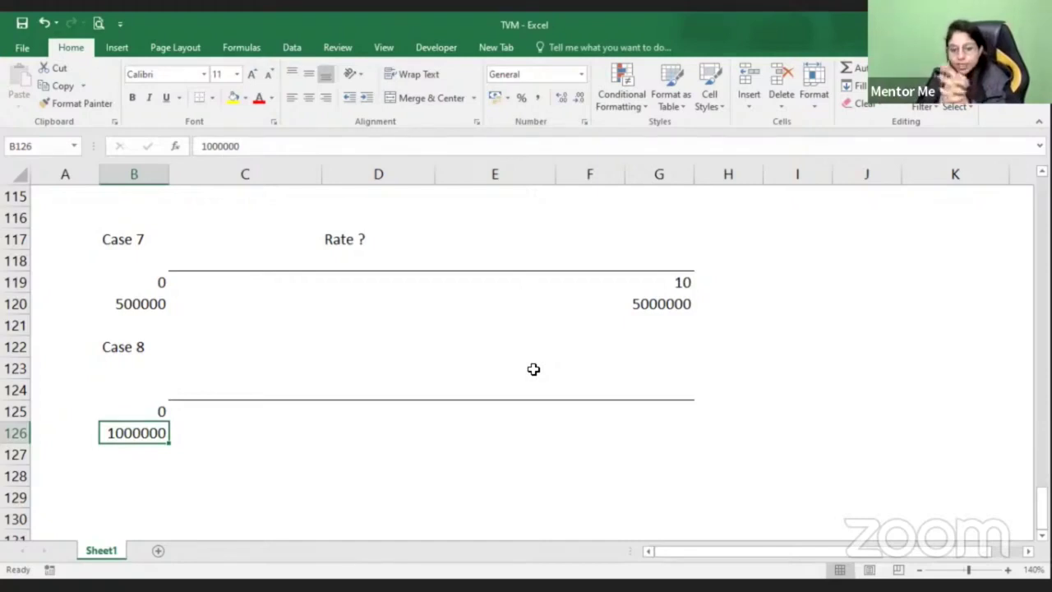
Enter 10000000 in G125 at the end of the Case 8 timeline and widen column G to show the full number
left_click_drag(656, 427, 656, 413)
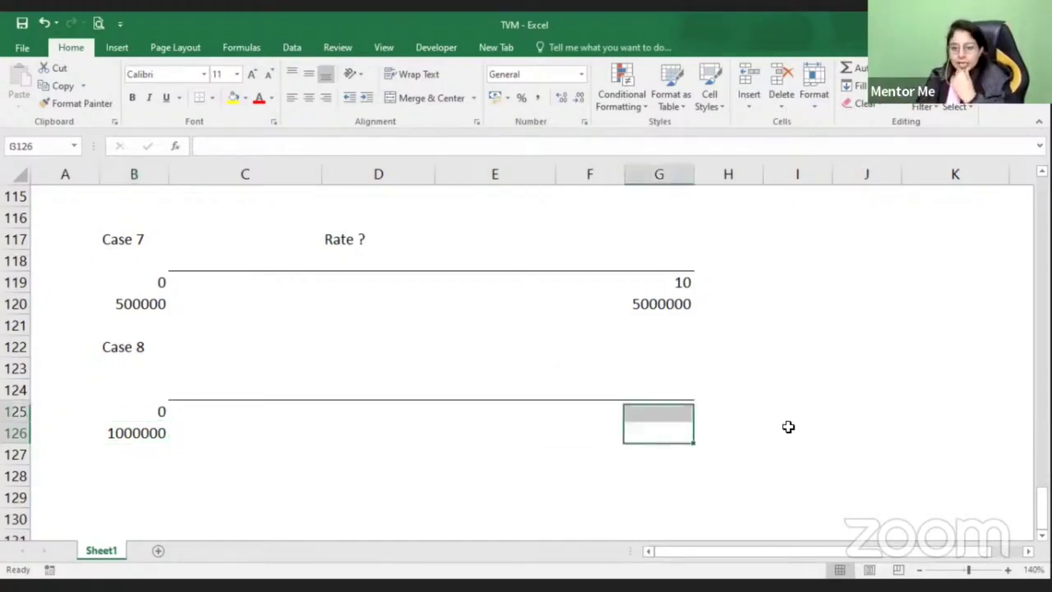
left_click(720, 429)
left_click(653, 408)
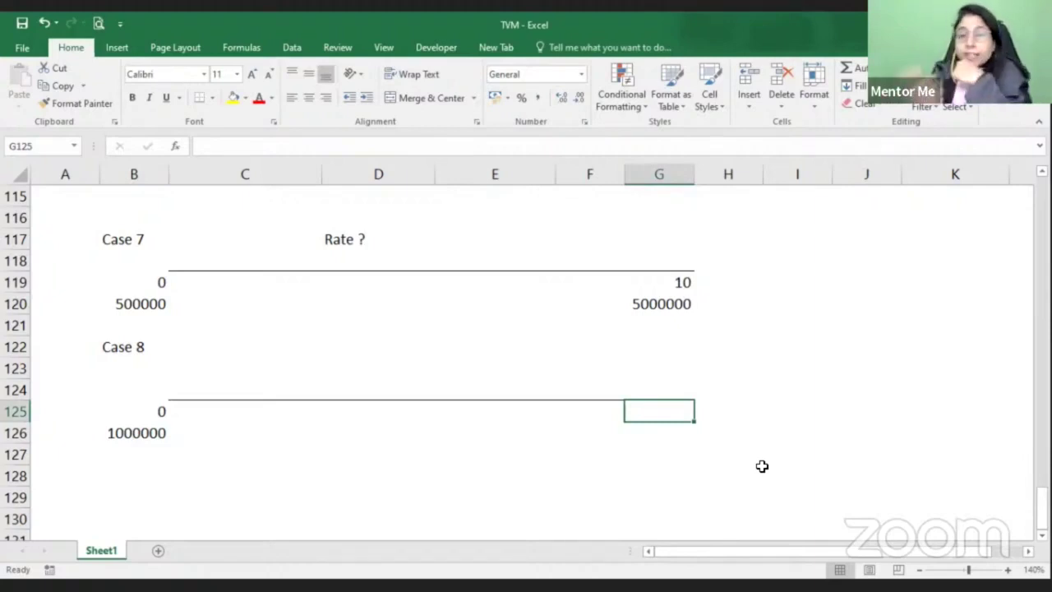
type("1")
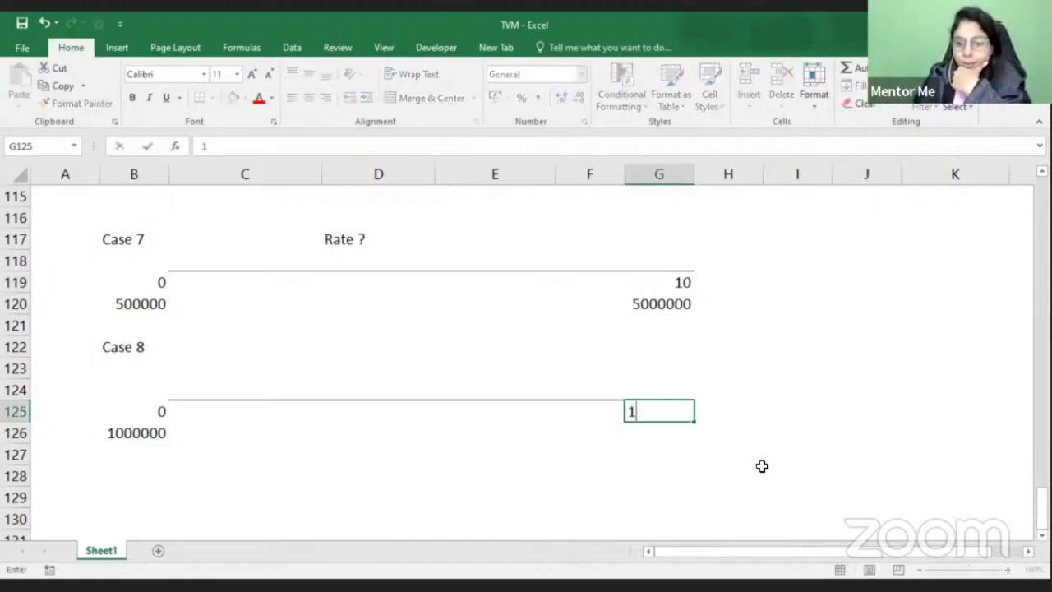
type("000")
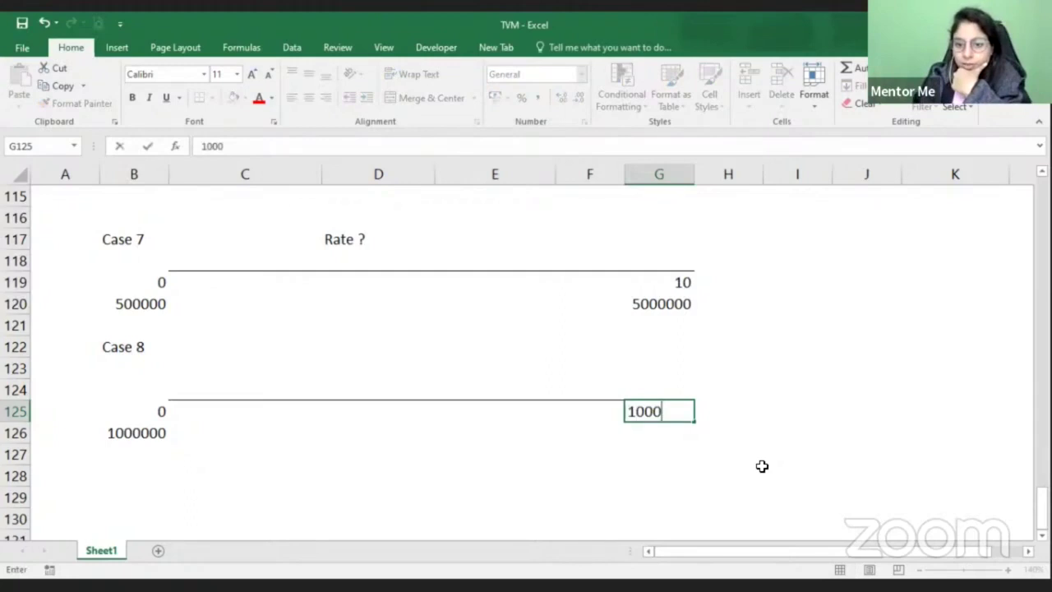
type("0000")
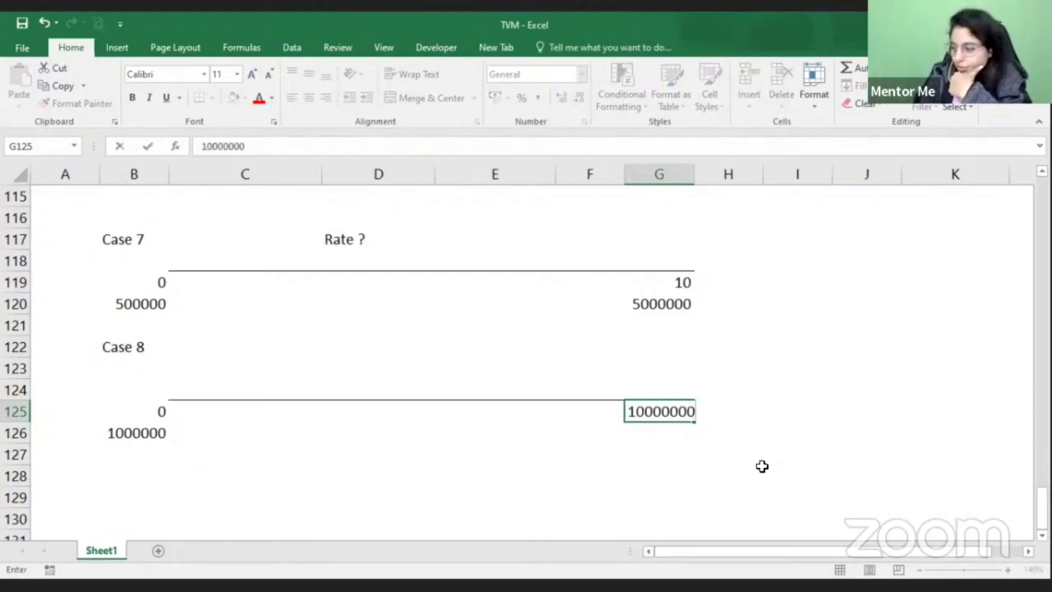
key("ctrl+Return")
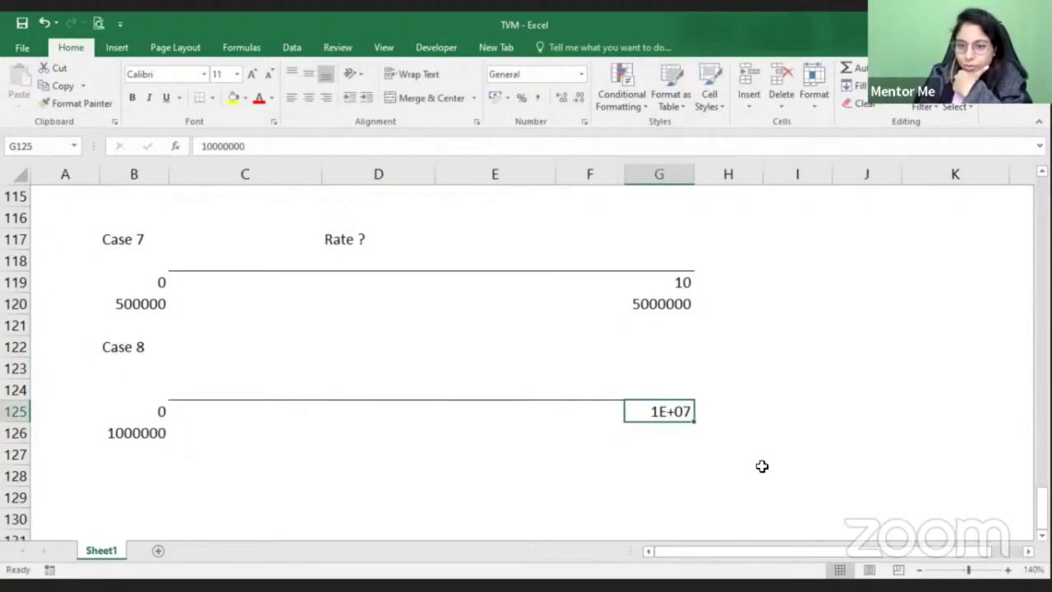
double_click(695, 175)
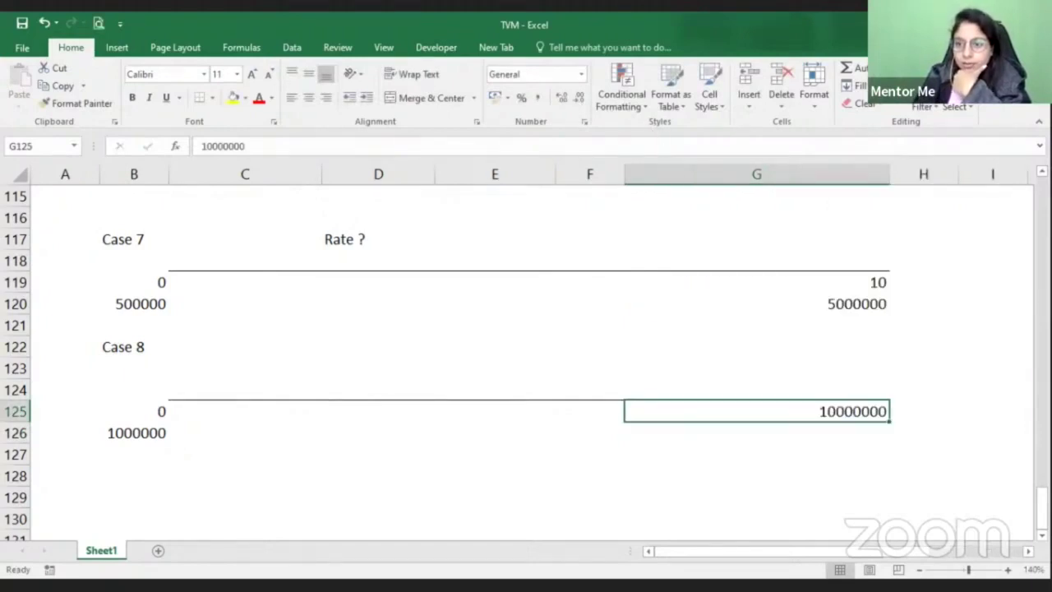
left_click_drag(890, 175, 792, 176)
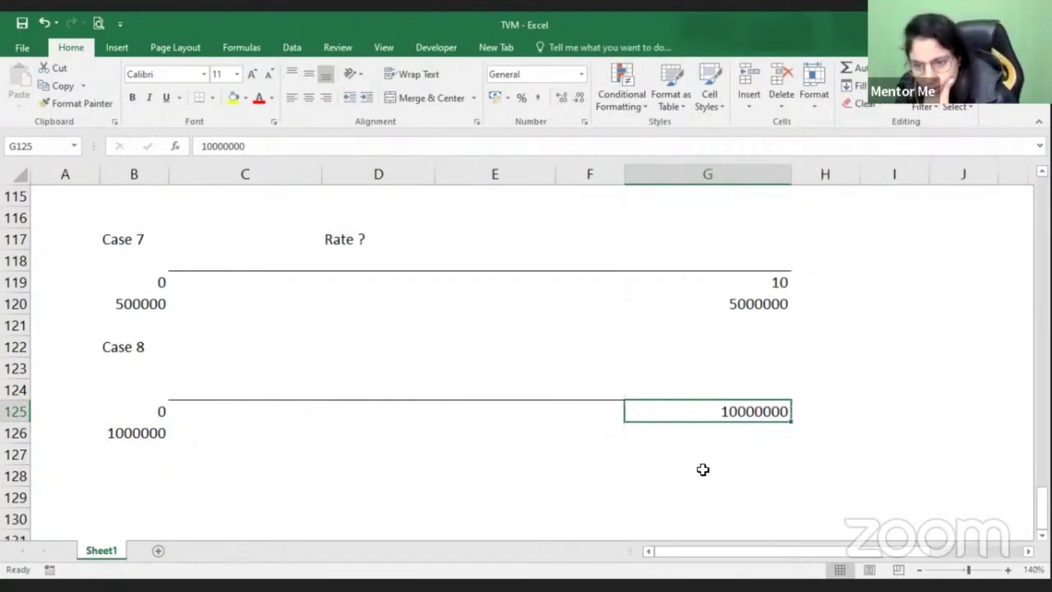
left_click(148, 415)
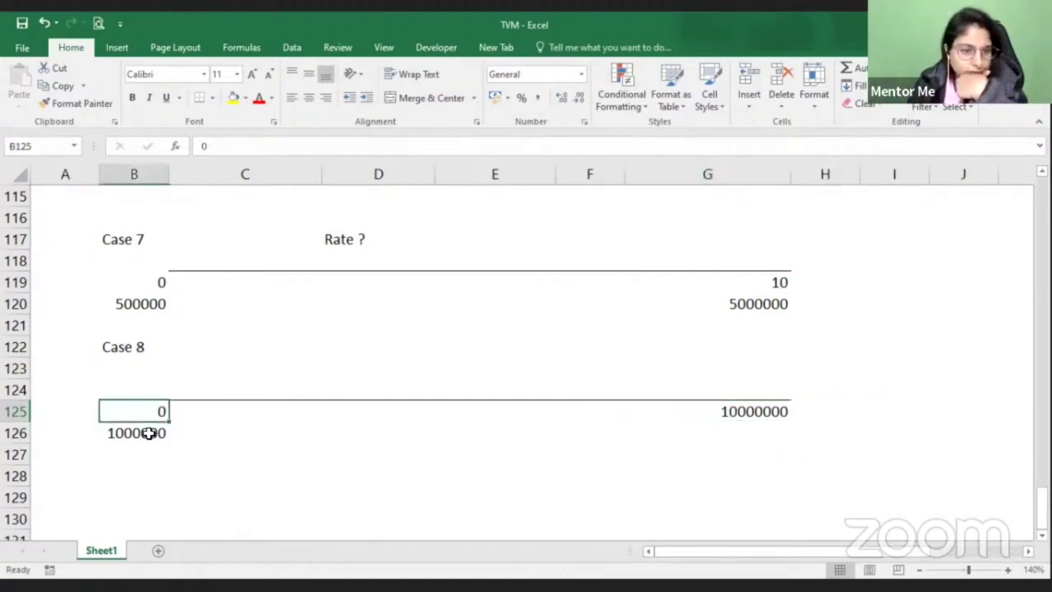
left_click(148, 433)
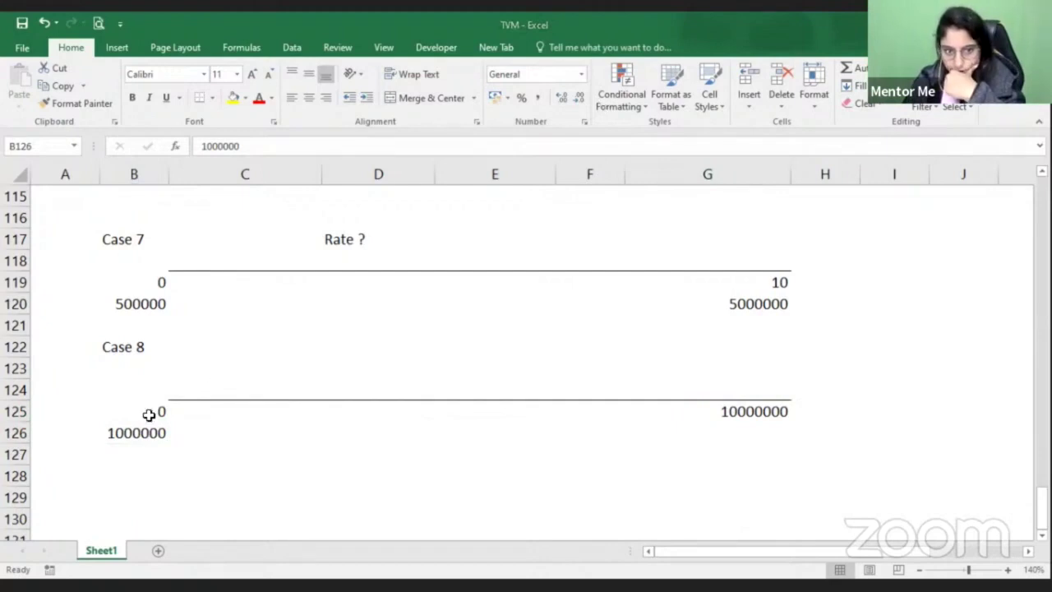
left_click(757, 406)
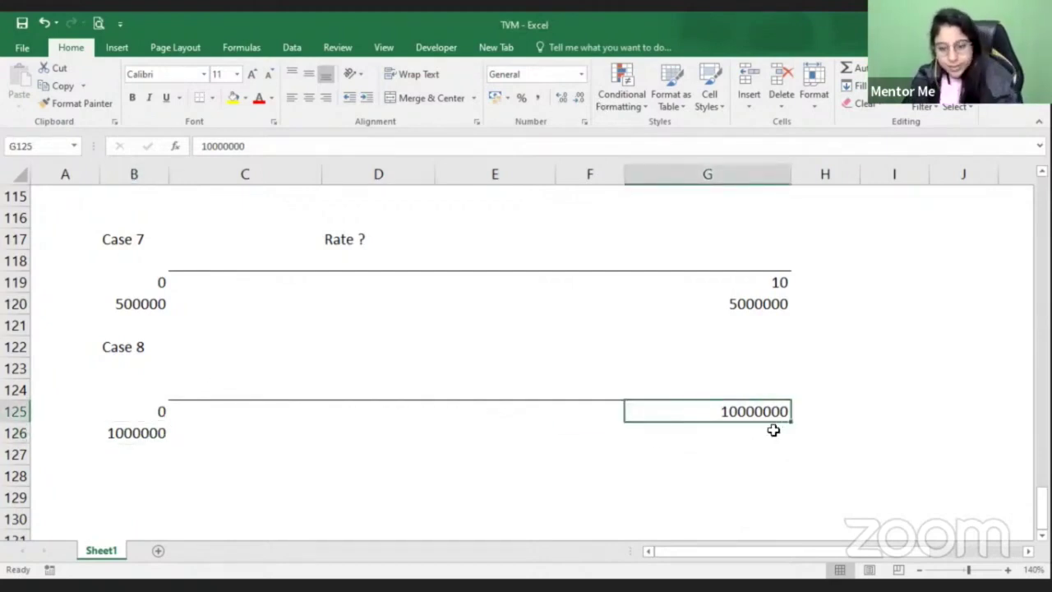
Move the amount 10000000 from G125 down to G126, in line with the Case 8 starting amount
key("ctrl+x")
left_click(723, 430)
key("ctrl+v")
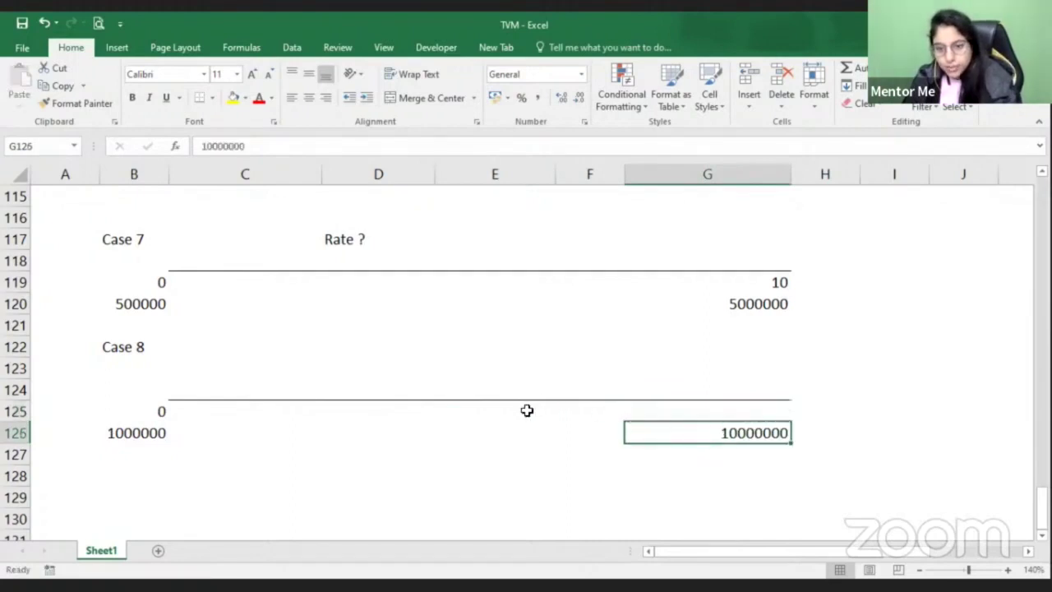
Label D126 as Rate and enter 30% beside it in E126 for Case 8
left_click(426, 415)
key("Down")
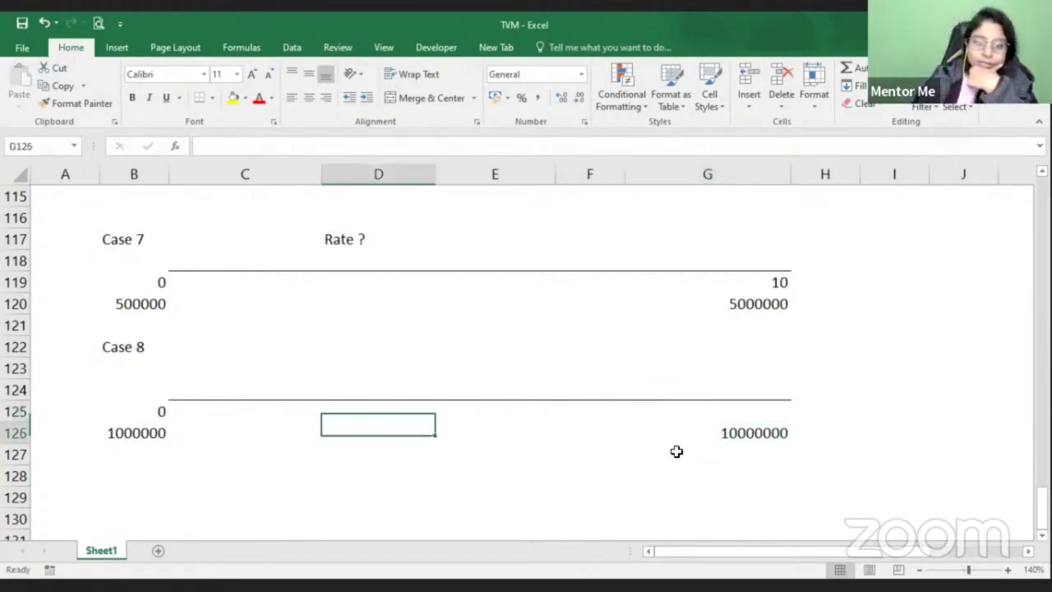
type("Rate")
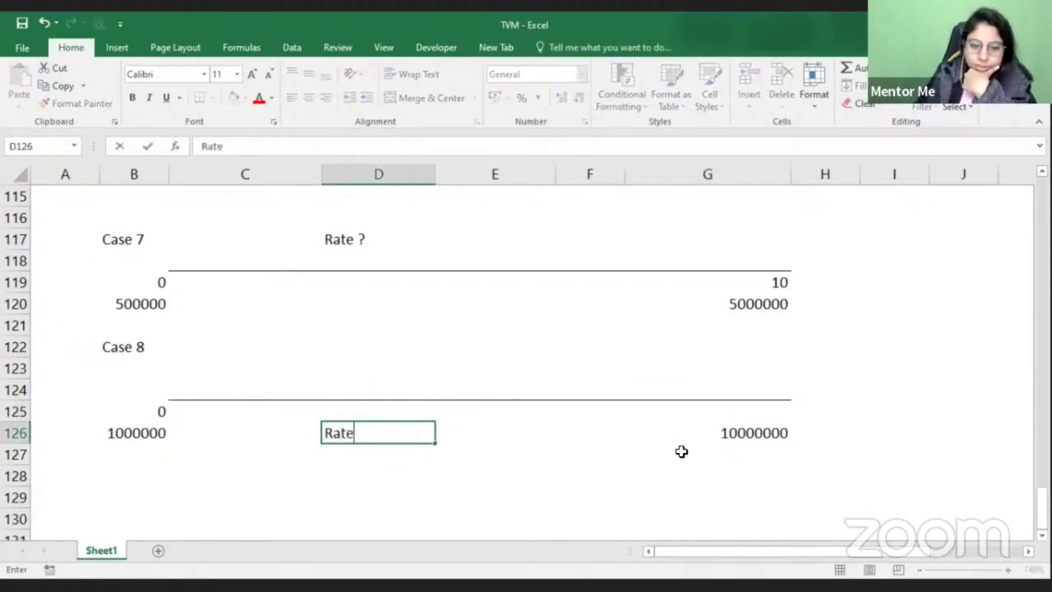
key("Return")
key("Up")
key("Right")
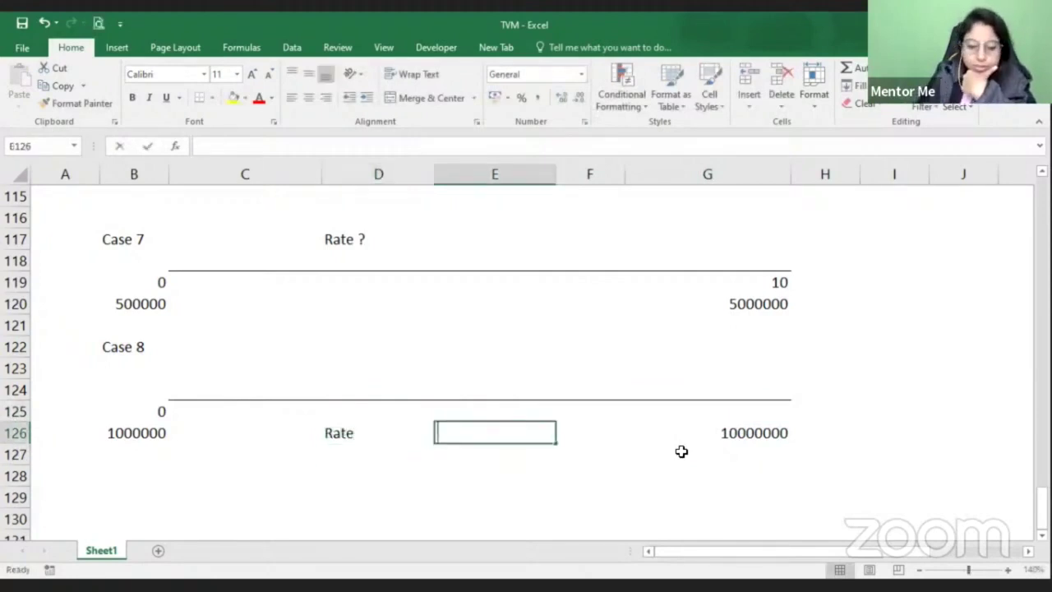
type("30")
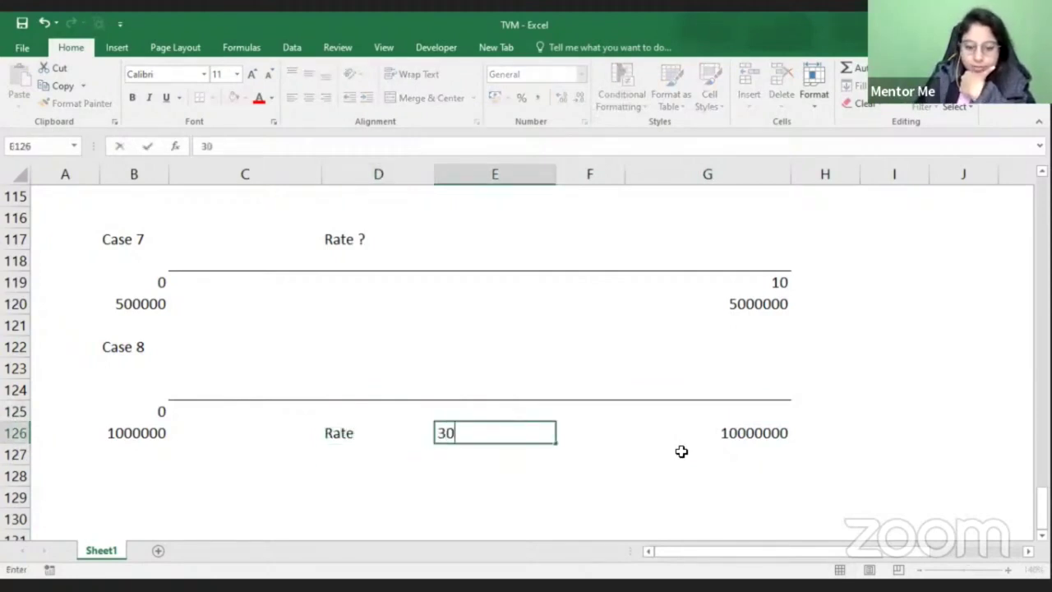
type("%")
key("ctrl+Return")
key("Return")
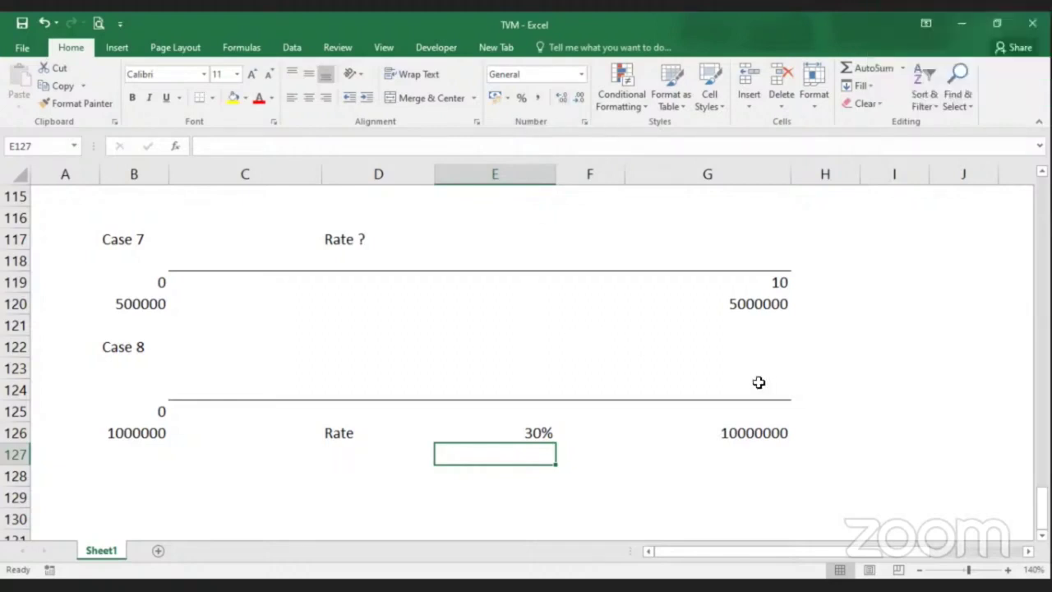
left_click_drag(759, 384, 757, 368)
left_click(780, 323)
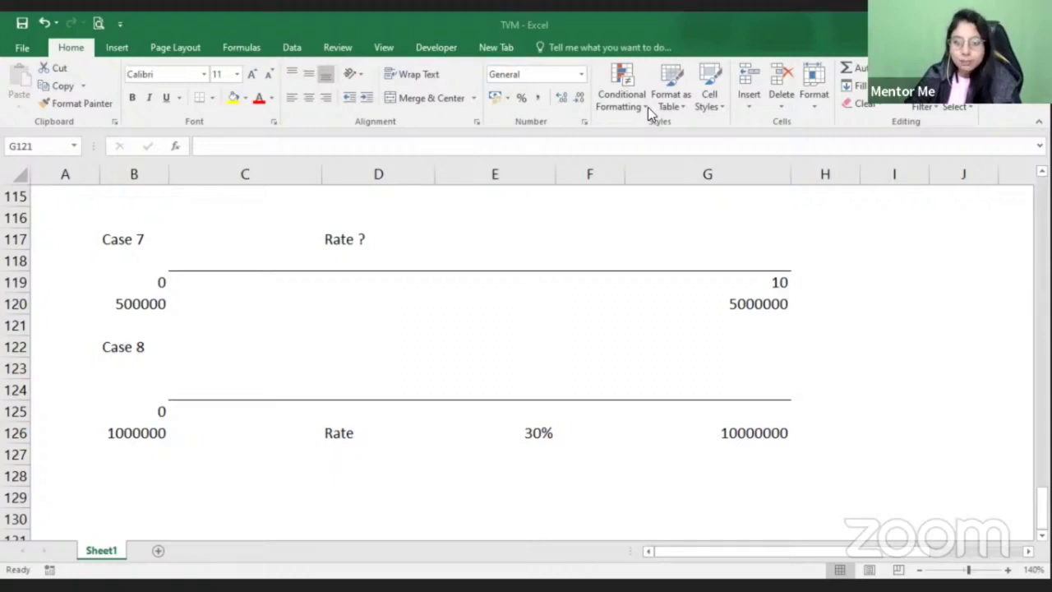
Calculate the number of periods for Case 8 in G125 with =NPER(E126,0,-B126,G126)
left_click(786, 416)
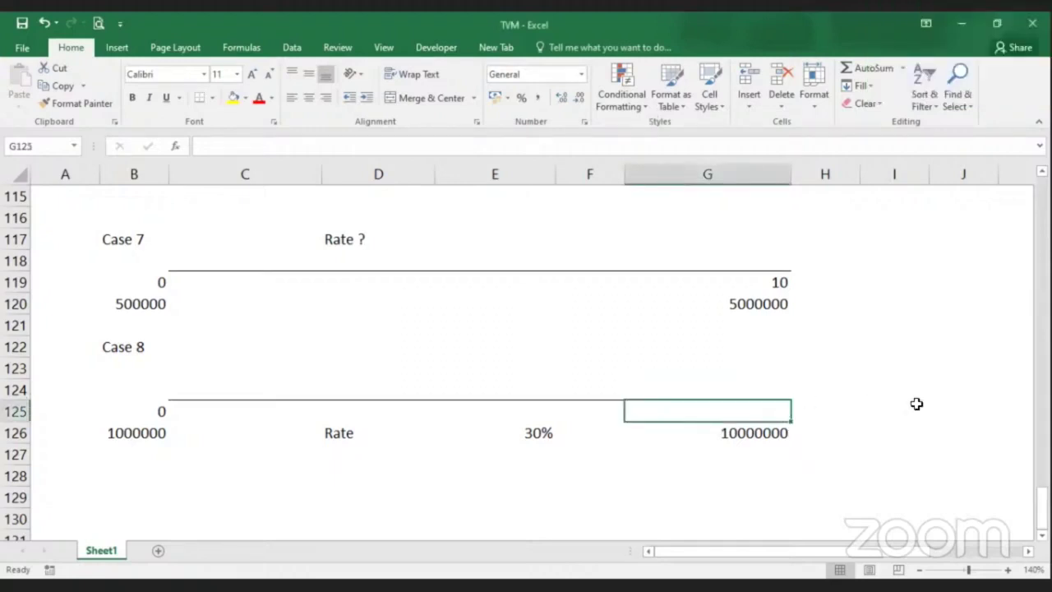
type("=n")
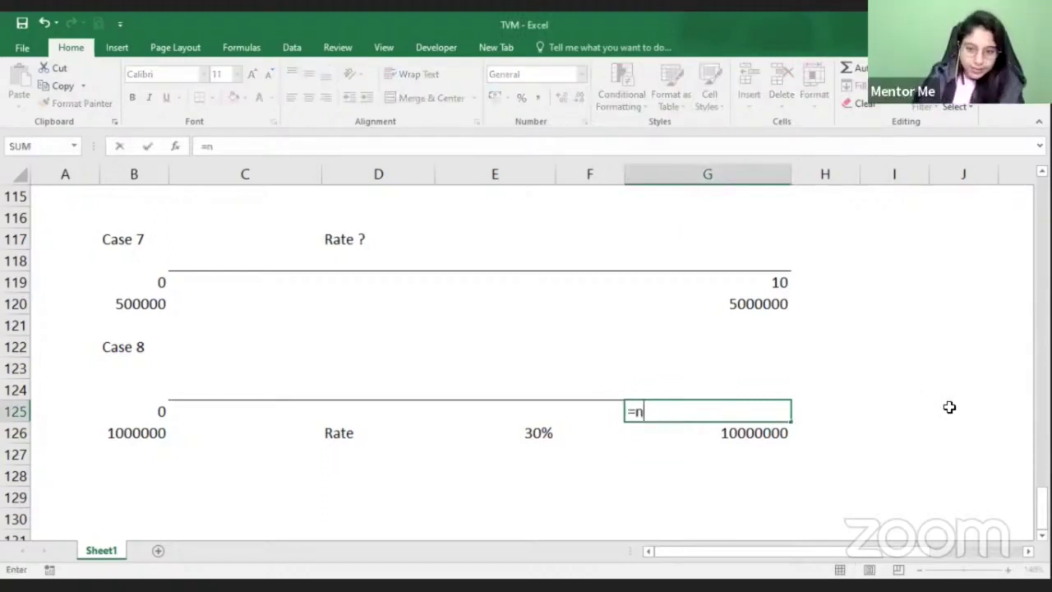
type("PER(")
key("Left")
key("Down")
key("Left")
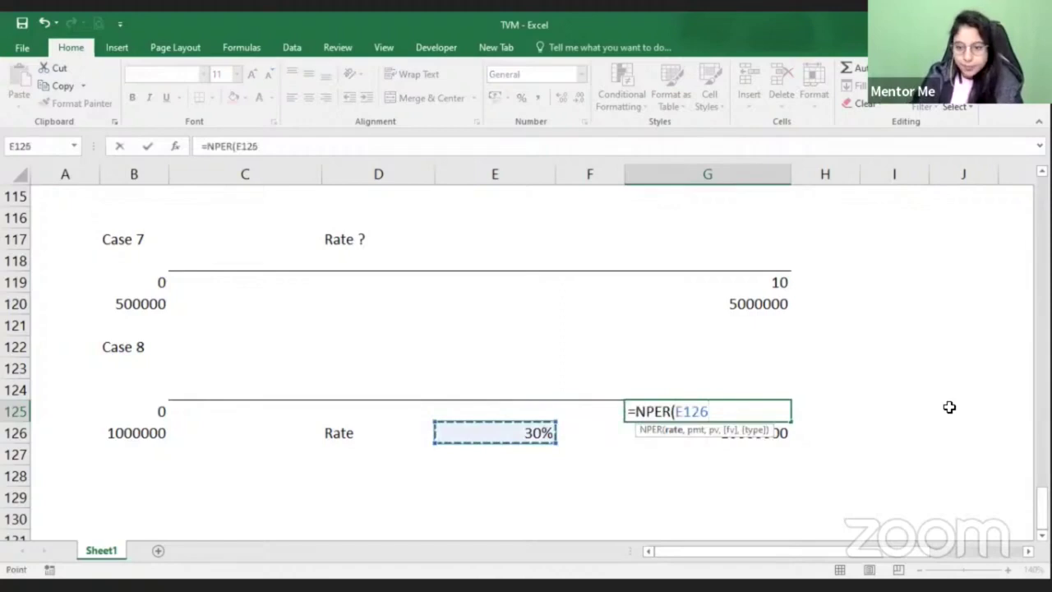
type(",0,")
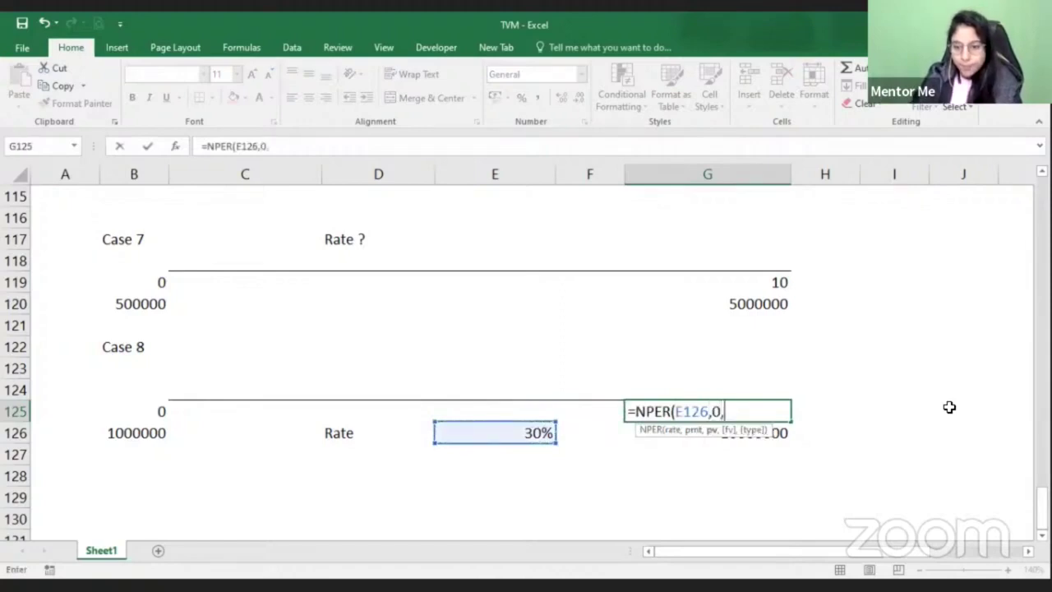
type("-")
key("Left")
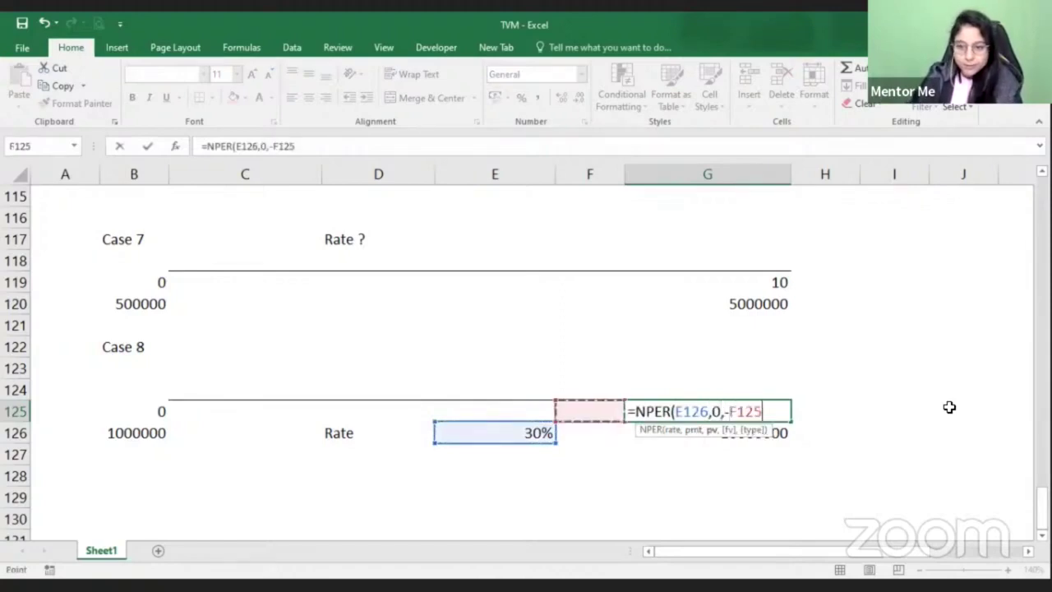
key("Left")
key("Left")
key("Left")
key("Down")
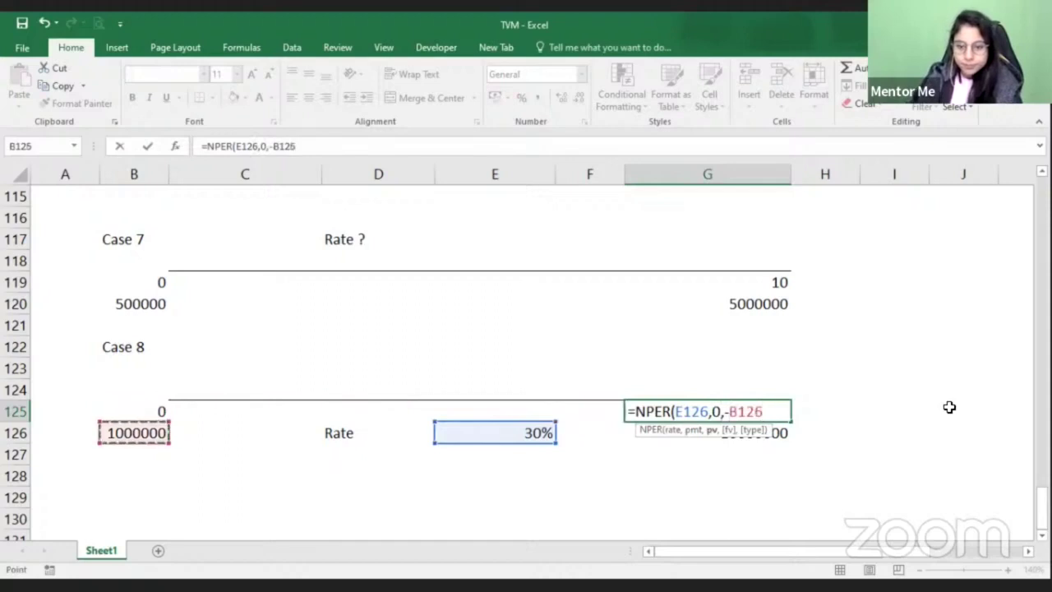
type(",")
key("Down")
type(")")
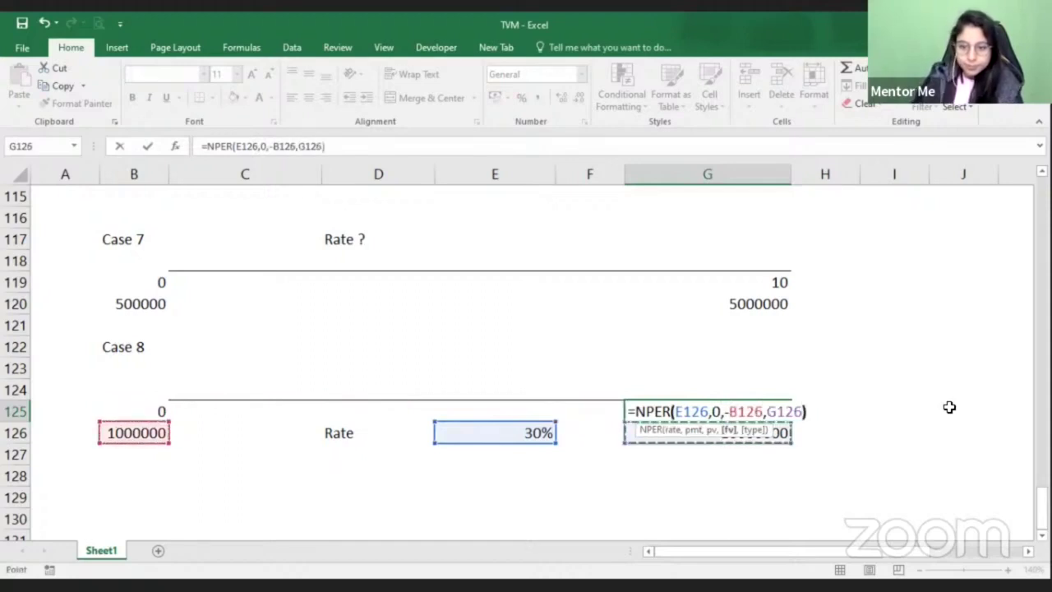
key("ctrl+Return")
Reduce the number of periods in G125 to two decimal places
left_click(582, 102)
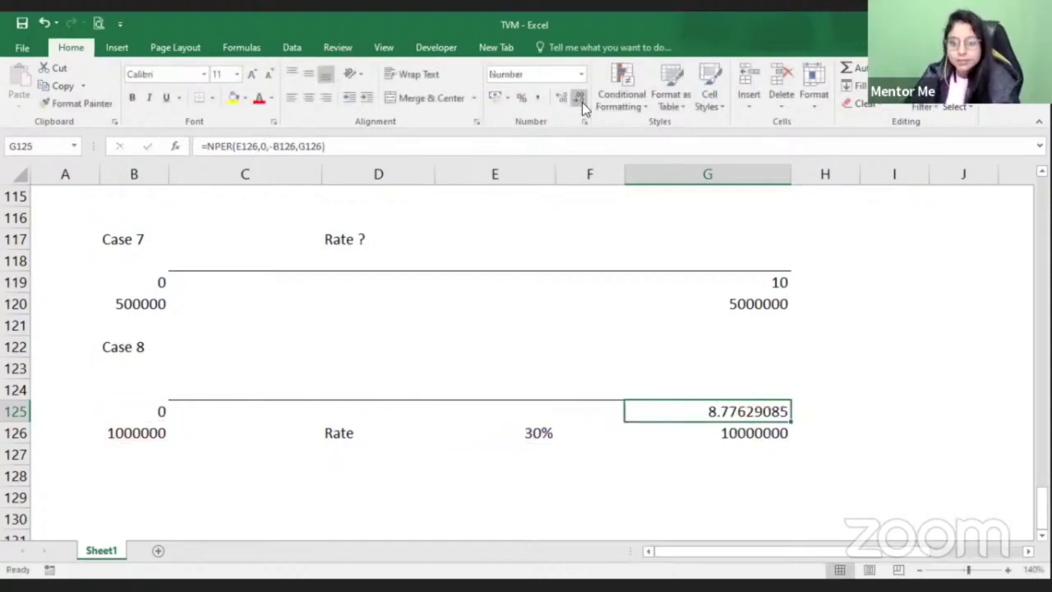
left_click(583, 102)
left_click(582, 101)
left_click(582, 102)
left_click(582, 102)
left_click(583, 102)
left_click(582, 102)
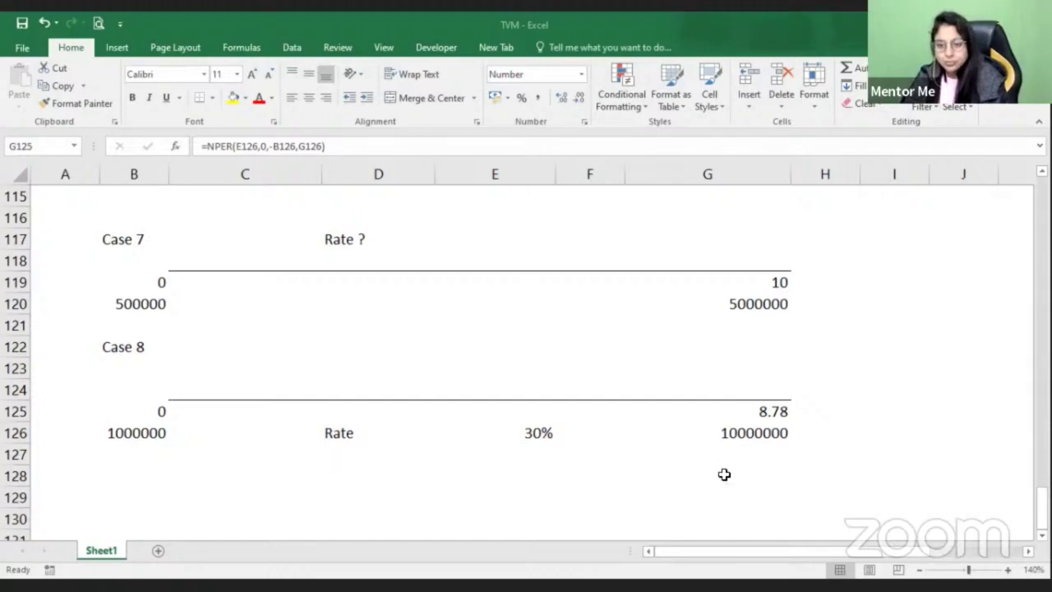
key("Down")
key("Down")
key("Down")
key("Down")
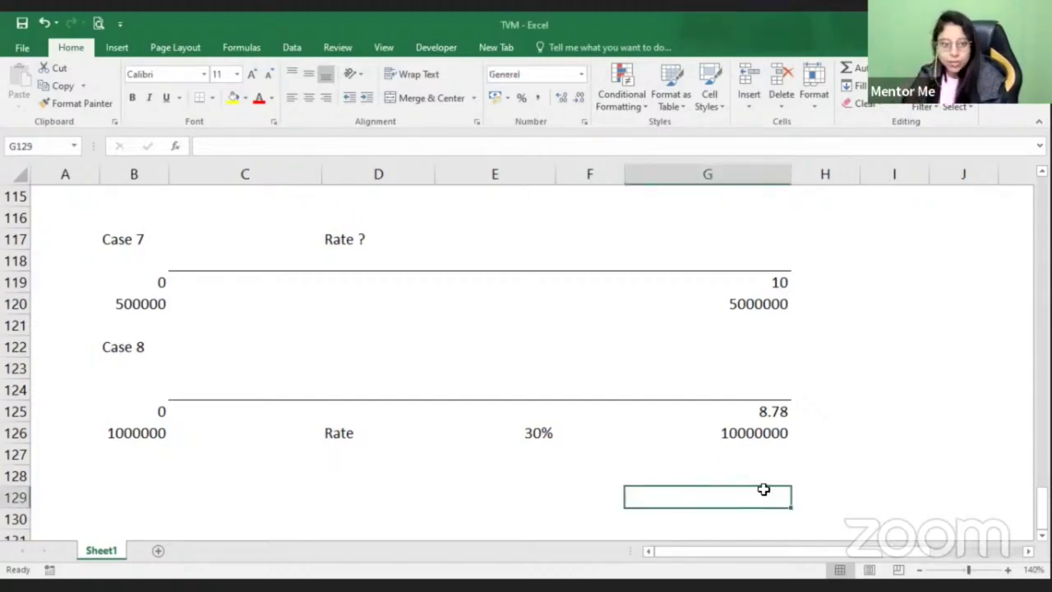
left_click(589, 338)
left_click_drag(611, 413, 611, 432)
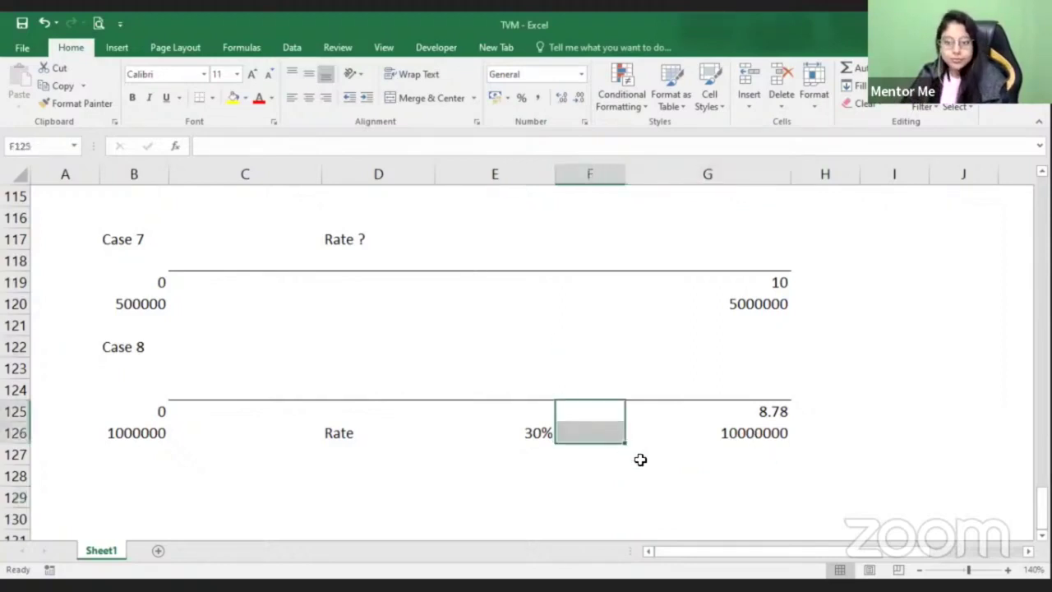
left_click(642, 459)
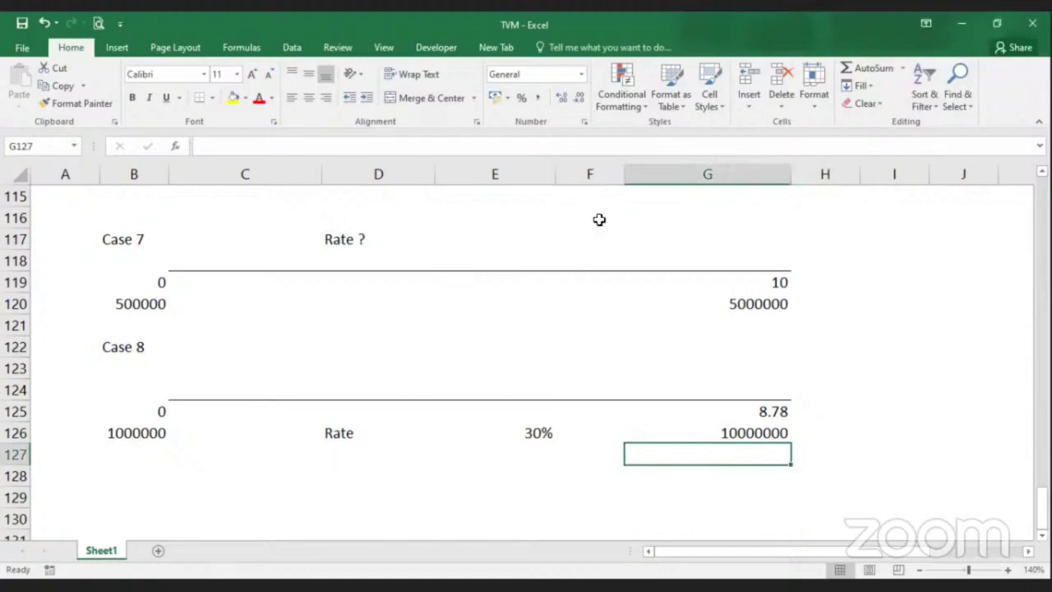
left_click(583, 348)
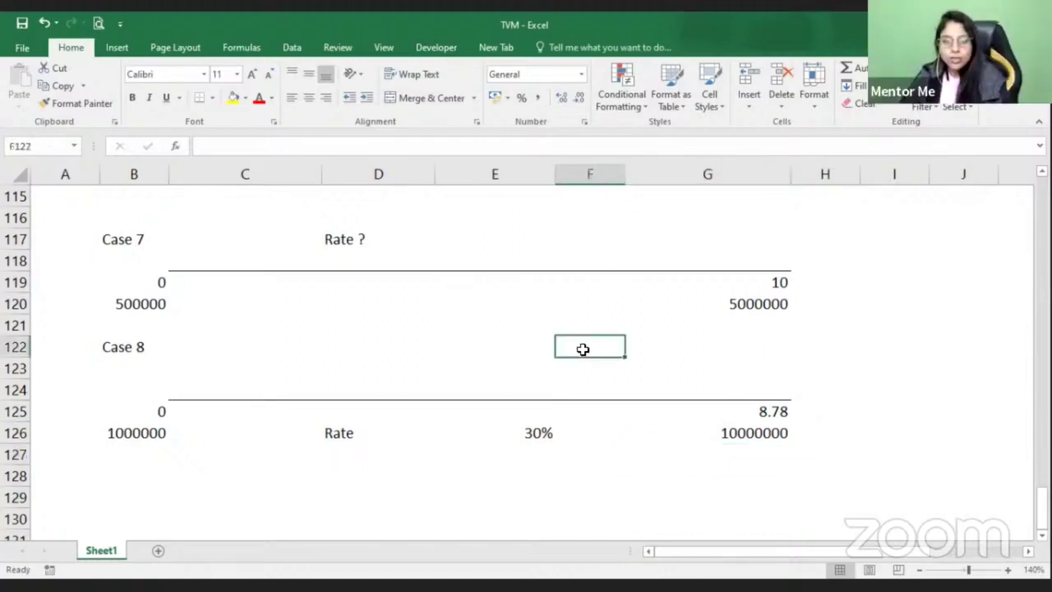
left_click(546, 493)
scroll(724, 481, "down", 1)
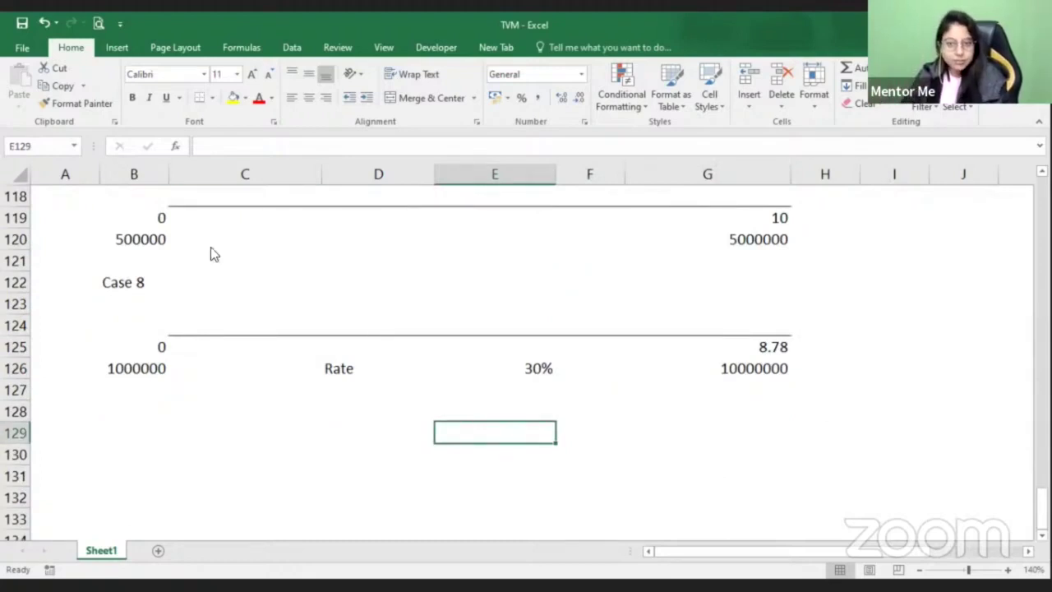
left_click(226, 432)
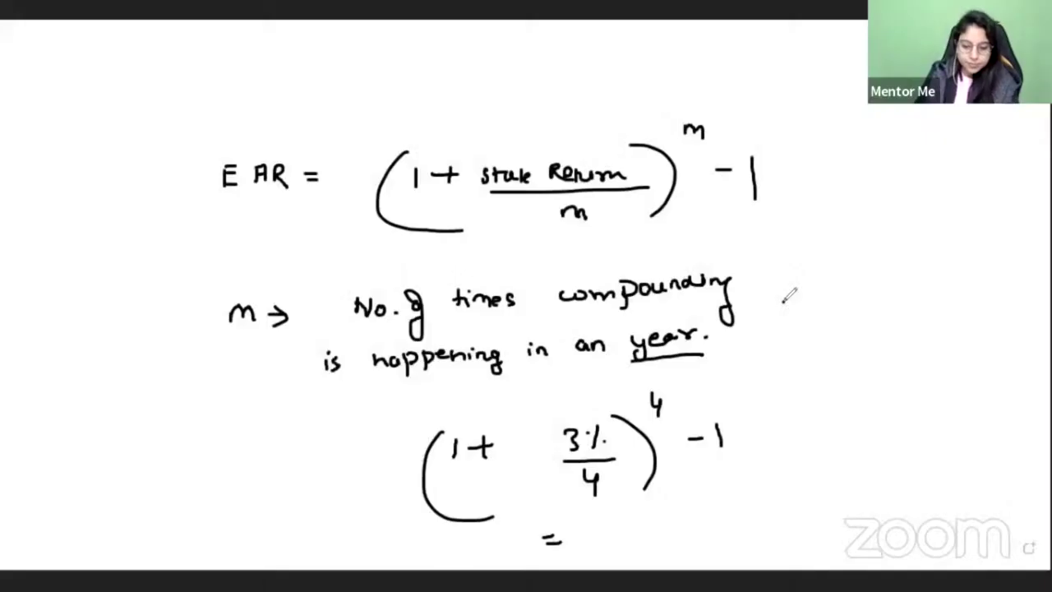
On a blank whiteboard page, handwrite "PMT → Equal Cash flows" with "Unequal Cash flows" below it, underlining the key terms
left_click(783, 302)
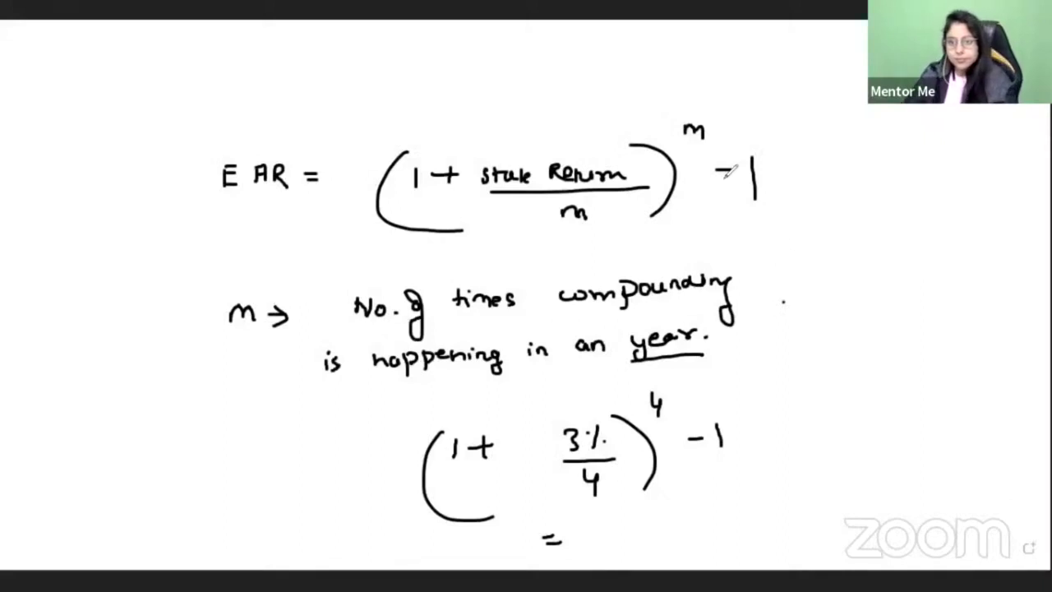
key("Page_Down")
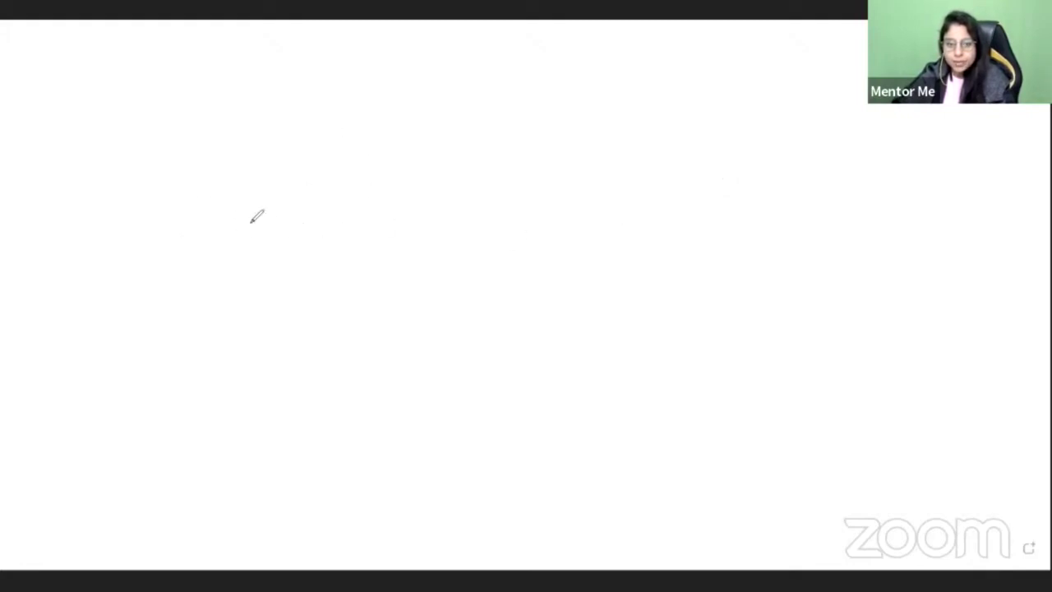
mouse_move(236, 211)
left_mouse_down()
mouse_move(224, 233)
mouse_move(284, 199)
mouse_move(213, 244)
mouse_move(286, 237)
mouse_move(357, 202)
mouse_move(585, 214)
mouse_move(616, 195)
mouse_move(683, 204)
mouse_move(676, 215)
left_mouse_up()
left_click_drag(526, 223, 686, 221)
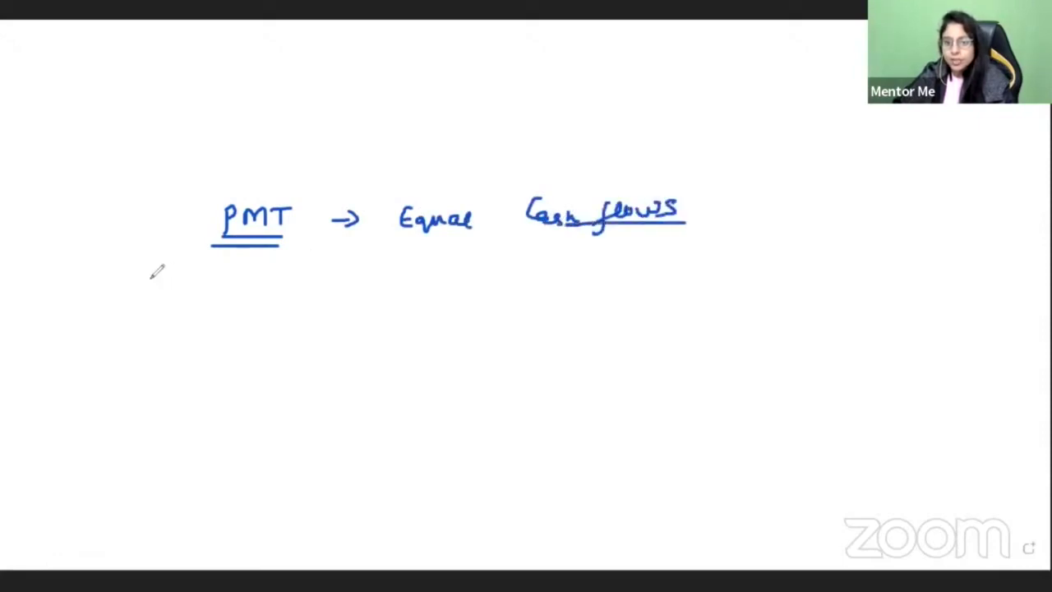
mouse_move(219, 306)
left_mouse_down()
mouse_move(269, 305)
mouse_move(289, 322)
mouse_move(404, 306)
mouse_move(436, 333)
mouse_move(469, 303)
mouse_move(518, 305)
left_mouse_up()
left_click_drag(349, 338, 552, 341)
Write the example cash flows -1L, 1L, 2L and -3L under the unequal cash flows heading and bracket the series
left_click_drag(159, 418, 215, 428)
left_click_drag(153, 452, 219, 451)
left_click_drag(153, 463, 216, 462)
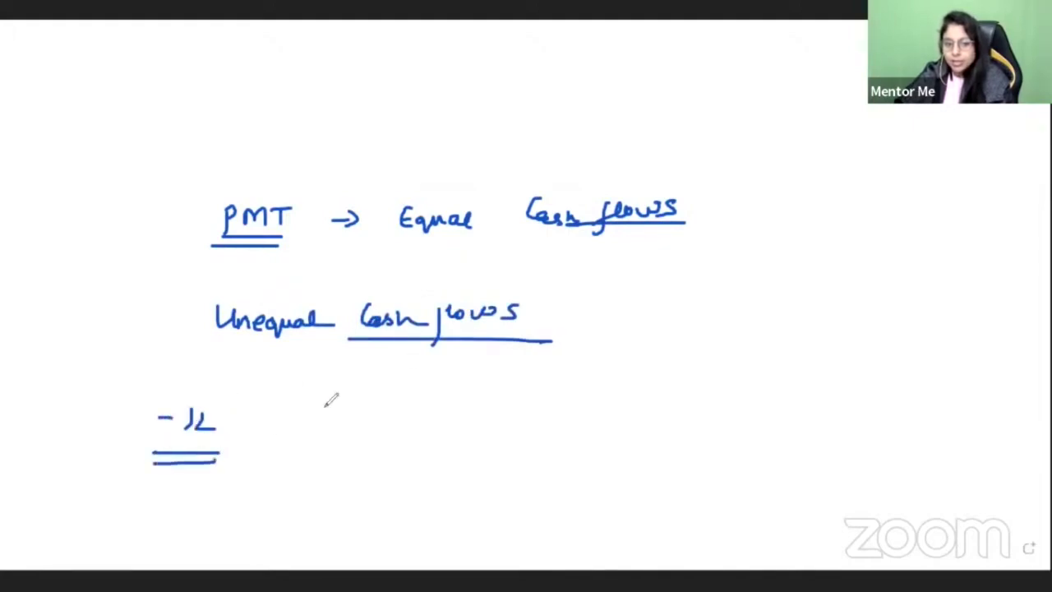
mouse_move(328, 403)
left_mouse_down()
mouse_move(331, 418)
mouse_move(354, 418)
left_mouse_up()
left_click_drag(428, 406, 487, 429)
left_click_drag(556, 402, 582, 401)
mouse_move(603, 392)
left_mouse_down()
mouse_move(605, 415)
mouse_move(662, 408)
left_mouse_up()
mouse_move(607, 428)
left_mouse_down()
mouse_move(662, 426)
mouse_move(668, 441)
left_mouse_up()
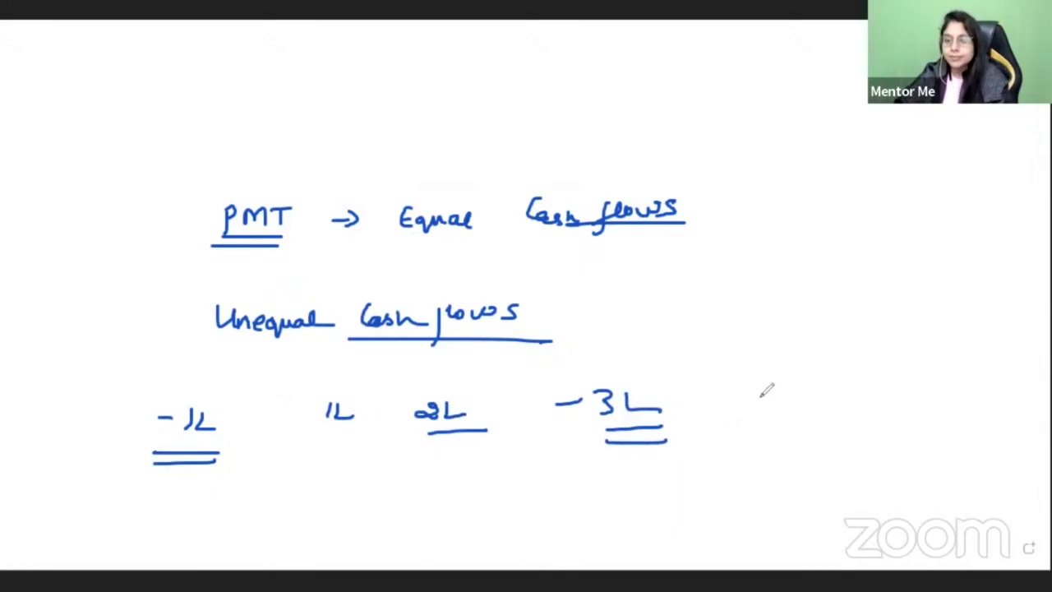
left_click_drag(166, 382, 331, 469)
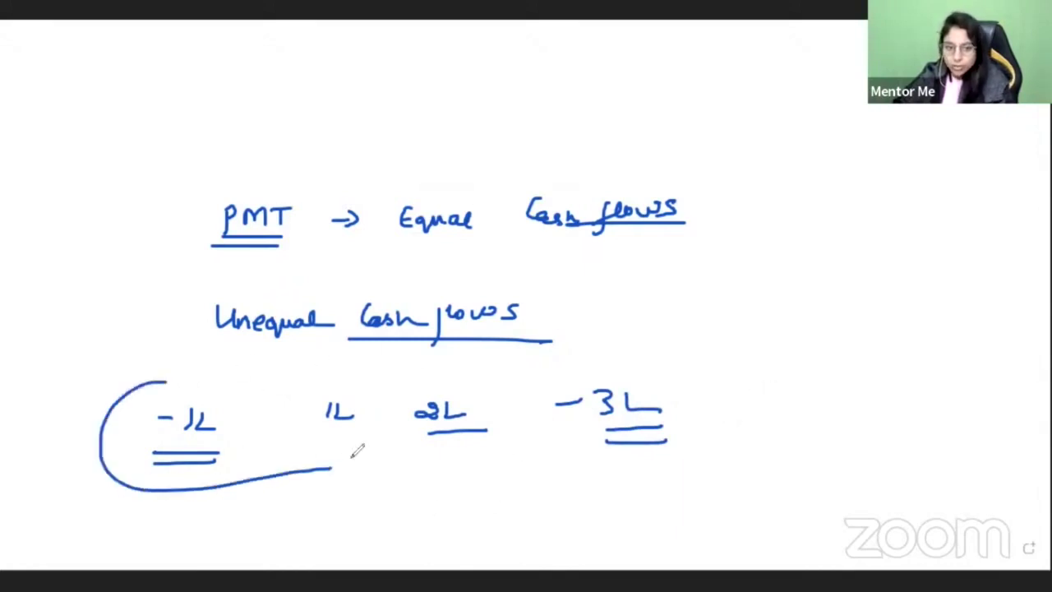
left_click_drag(655, 361, 662, 457)
Write the variables PV, FV, PMT, I/Y and N above the PMT note and draw a box around them
mouse_move(240, 164)
left_mouse_down()
mouse_move(248, 149)
mouse_move(300, 137)
mouse_move(585, 155)
mouse_move(627, 140)
left_mouse_up()
mouse_move(263, 123)
left_mouse_down()
mouse_move(192, 179)
mouse_move(559, 177)
mouse_move(660, 132)
mouse_move(605, 128)
left_mouse_up()
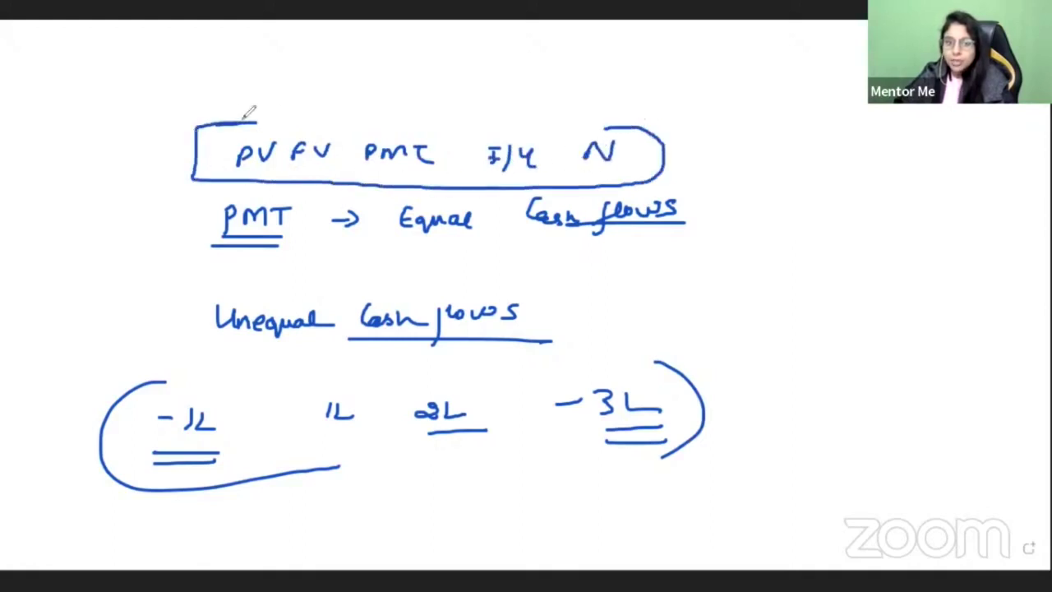
left_click_drag(257, 123, 413, 124)
Tick and underline the unequal cash flows heading, and add pen marks beside the boxed variables
left_click_drag(177, 324, 336, 273)
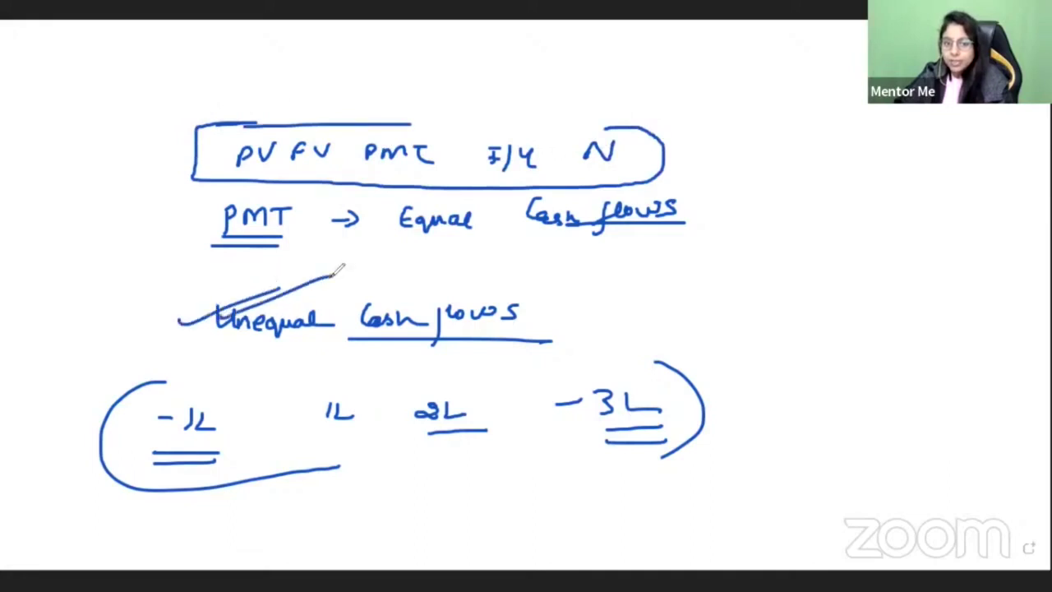
left_click_drag(274, 345, 567, 376)
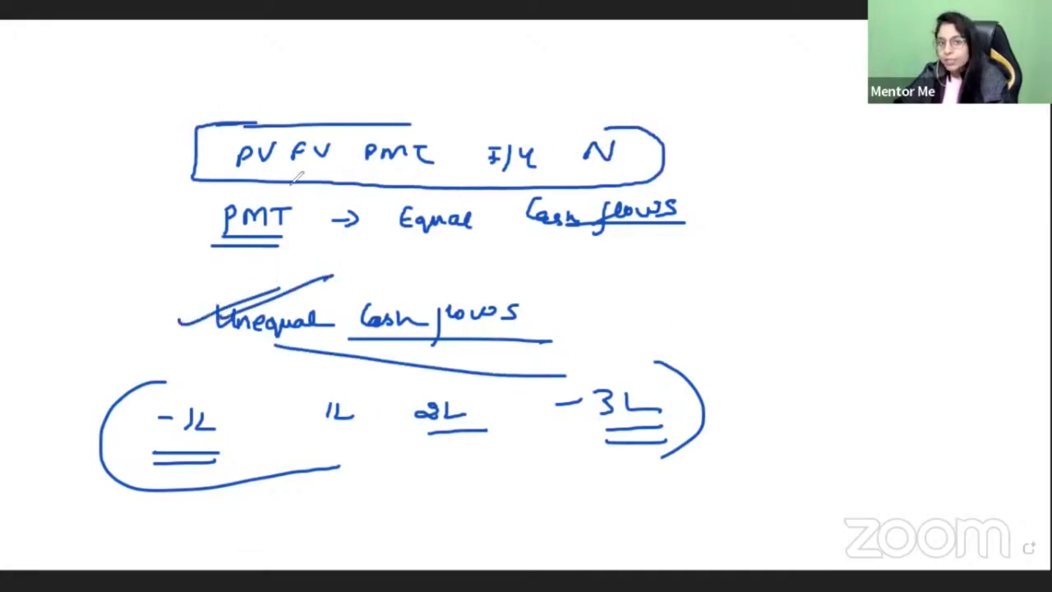
left_click(227, 142)
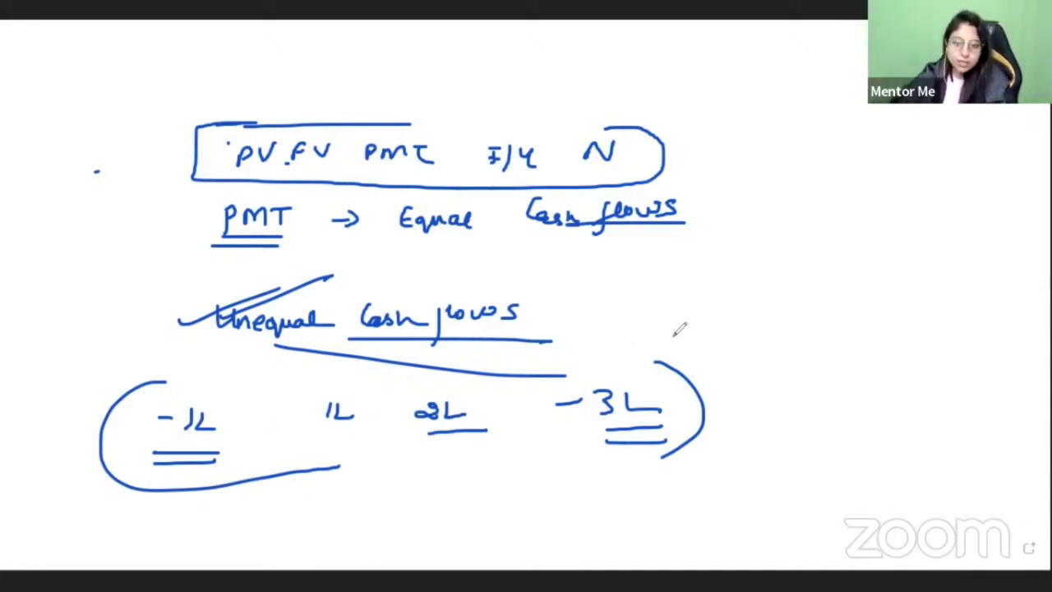
left_click_drag(164, 132, 247, 109)
mouse_move(176, 107)
left_mouse_down()
mouse_move(203, 136)
mouse_move(171, 157)
mouse_move(170, 187)
left_mouse_up()
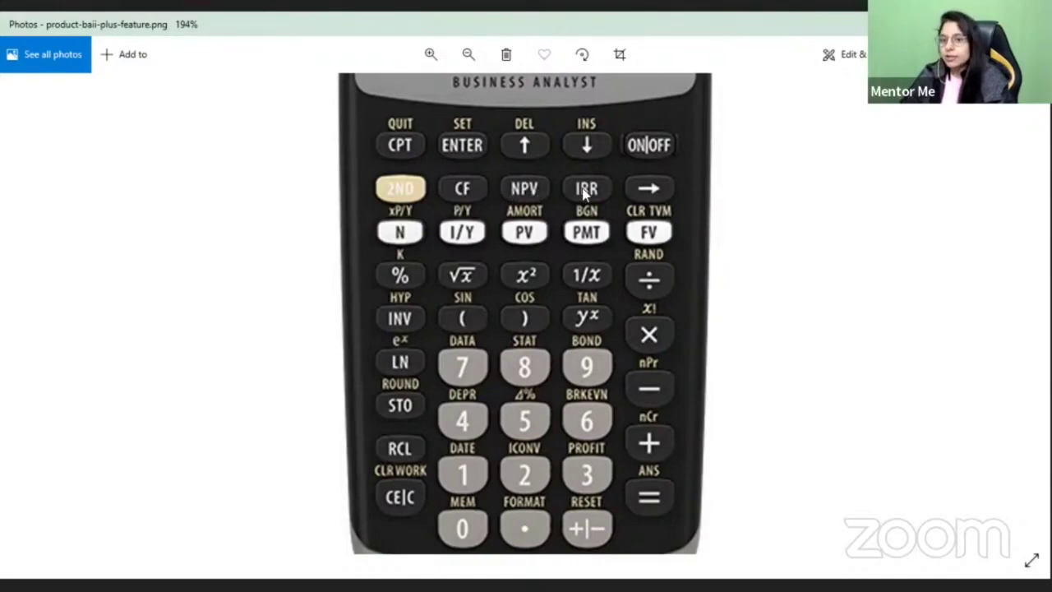
Examine the CF, NPV and IRR keys in the financial calculator photo
scroll(588, 197, "up", 1)
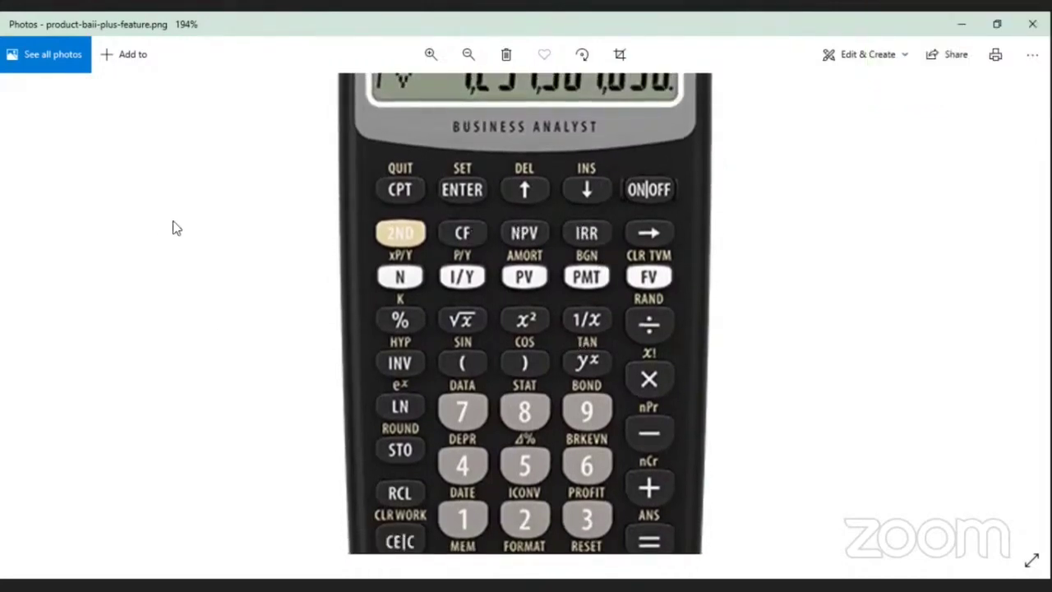
left_click_drag(446, 229, 481, 180)
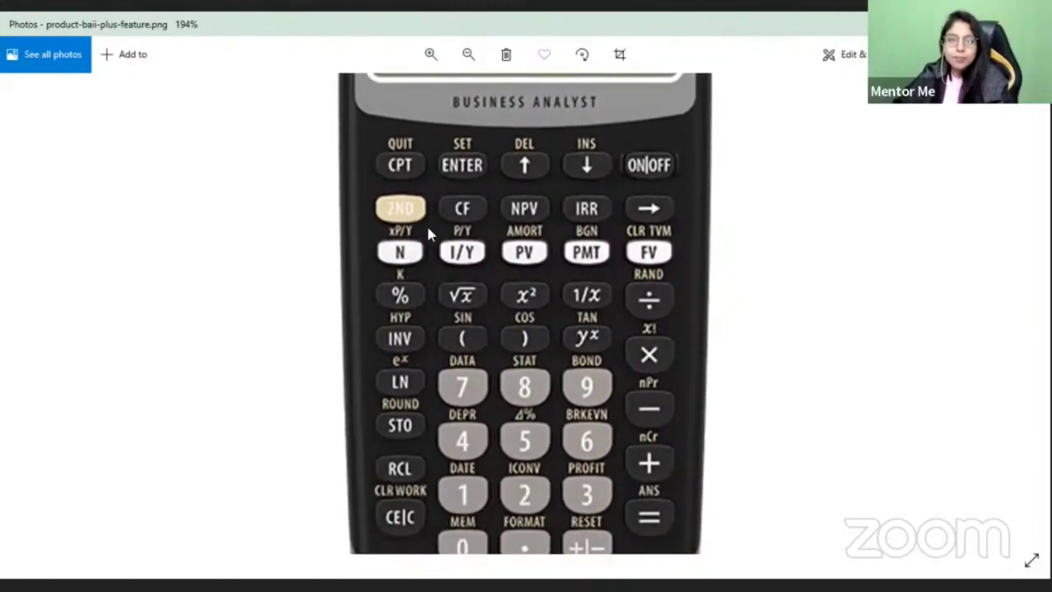
left_click_drag(461, 218, 483, 224)
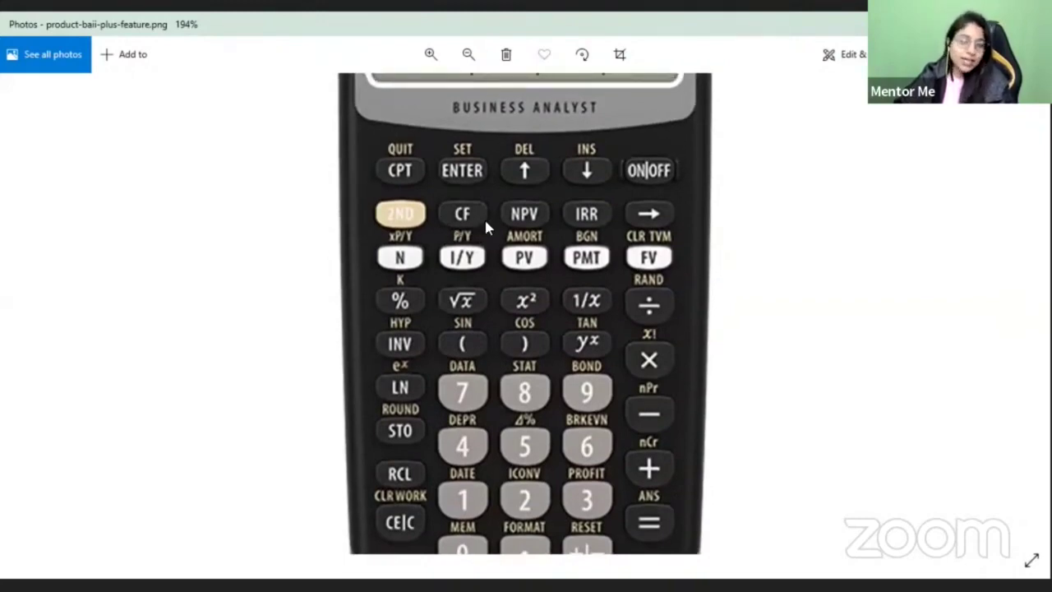